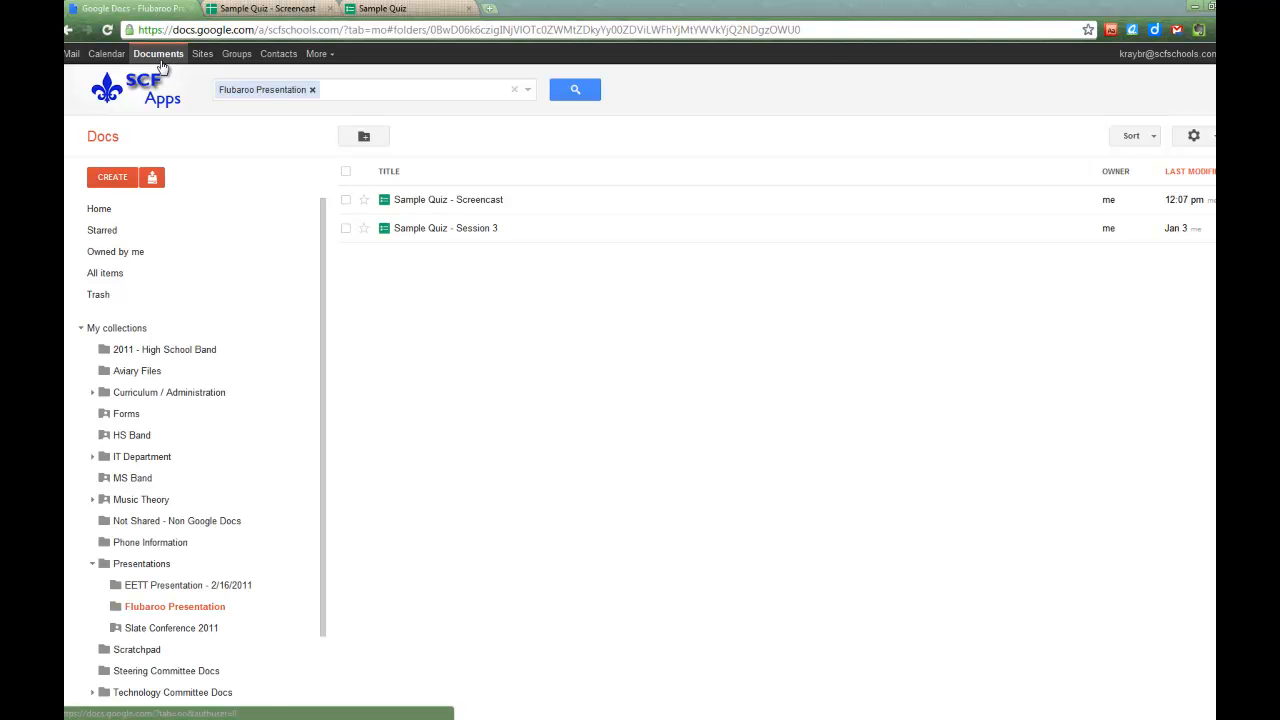
- Create a new blank form from the Google Docs CREATE menu
{"action": "left_click", "coordinate": [120, 182]}
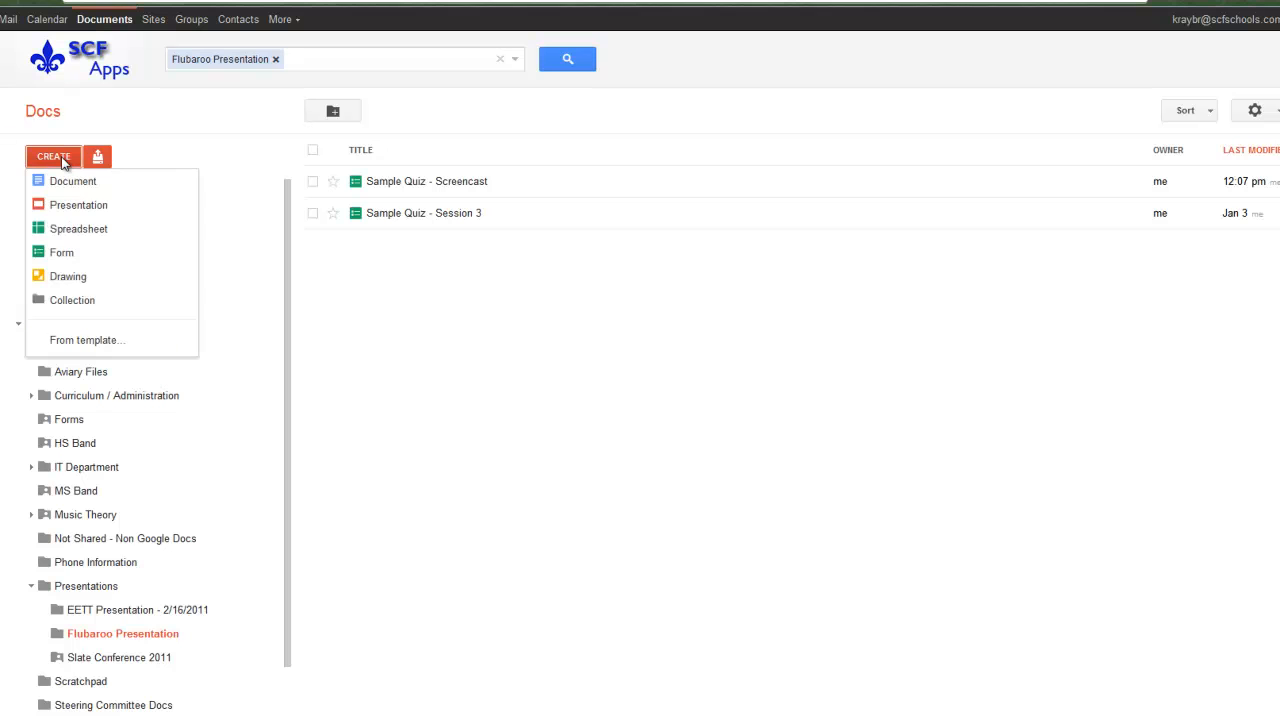
{"action": "left_click", "coordinate": [62, 253]}
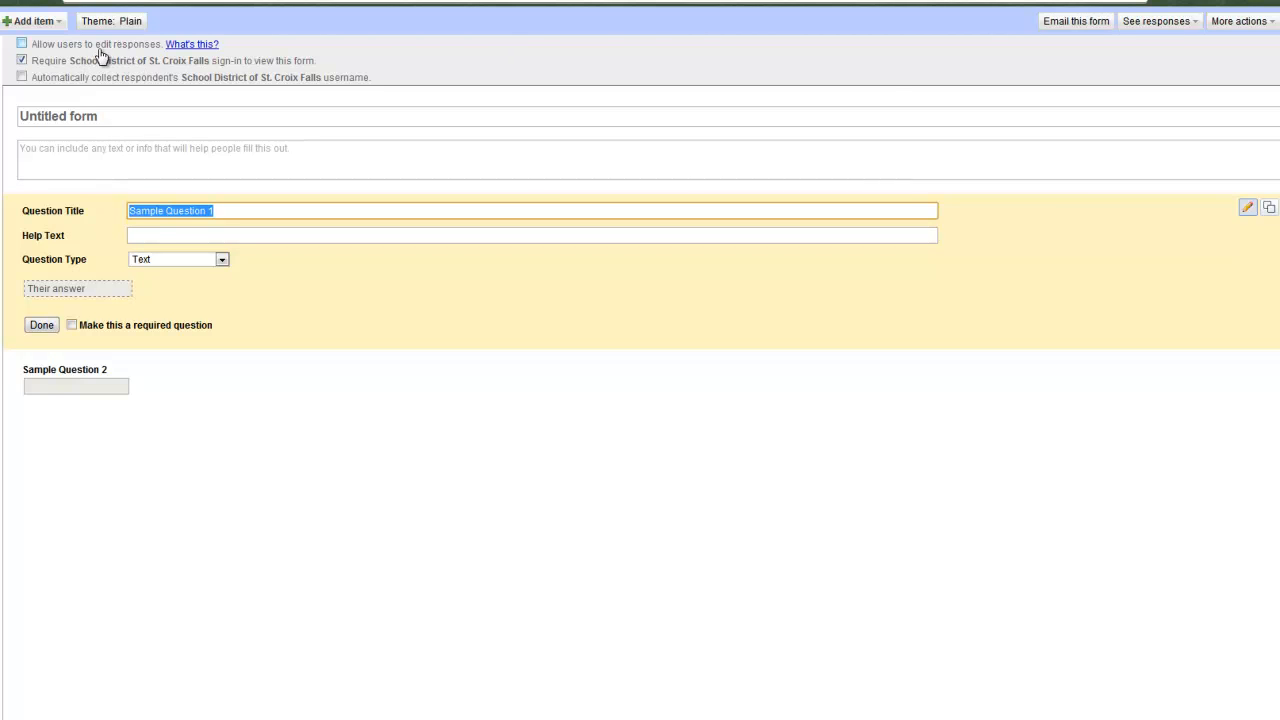
- Turn off required district sign-in and title the form 'Sample Quiz'
{"action": "left_click", "coordinate": [21, 61]}
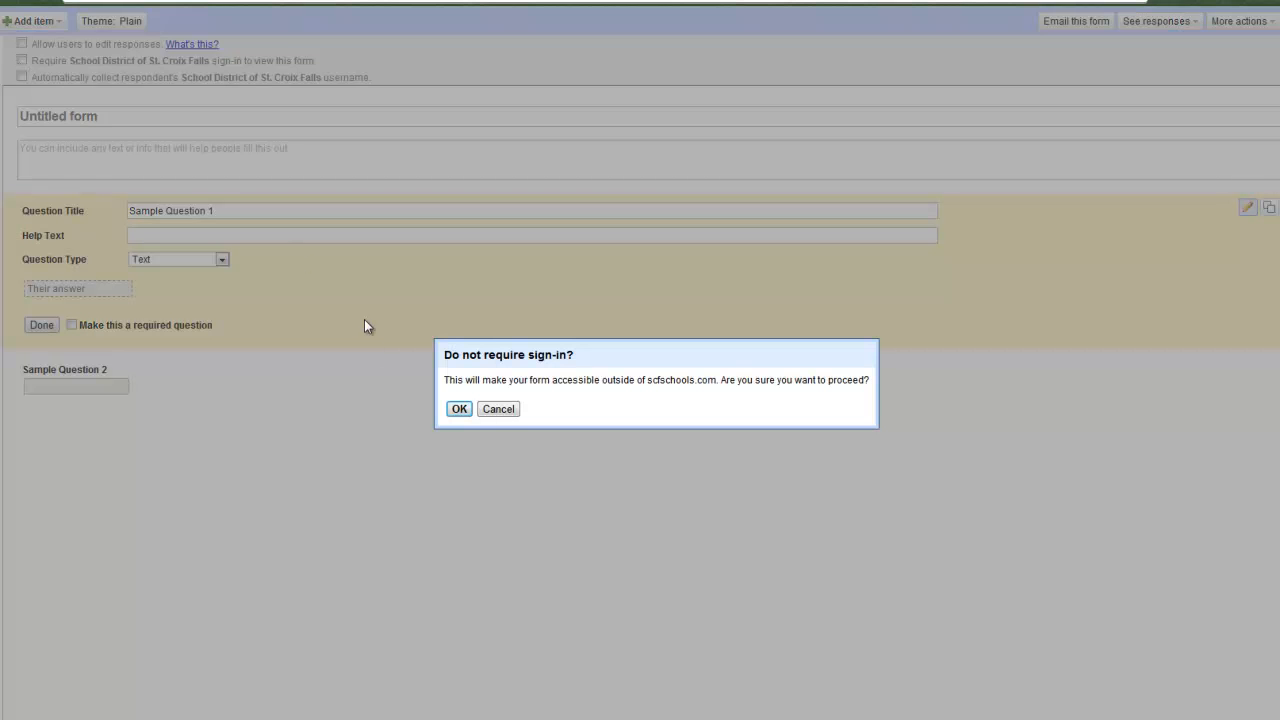
{"action": "left_click", "coordinate": [460, 411]}
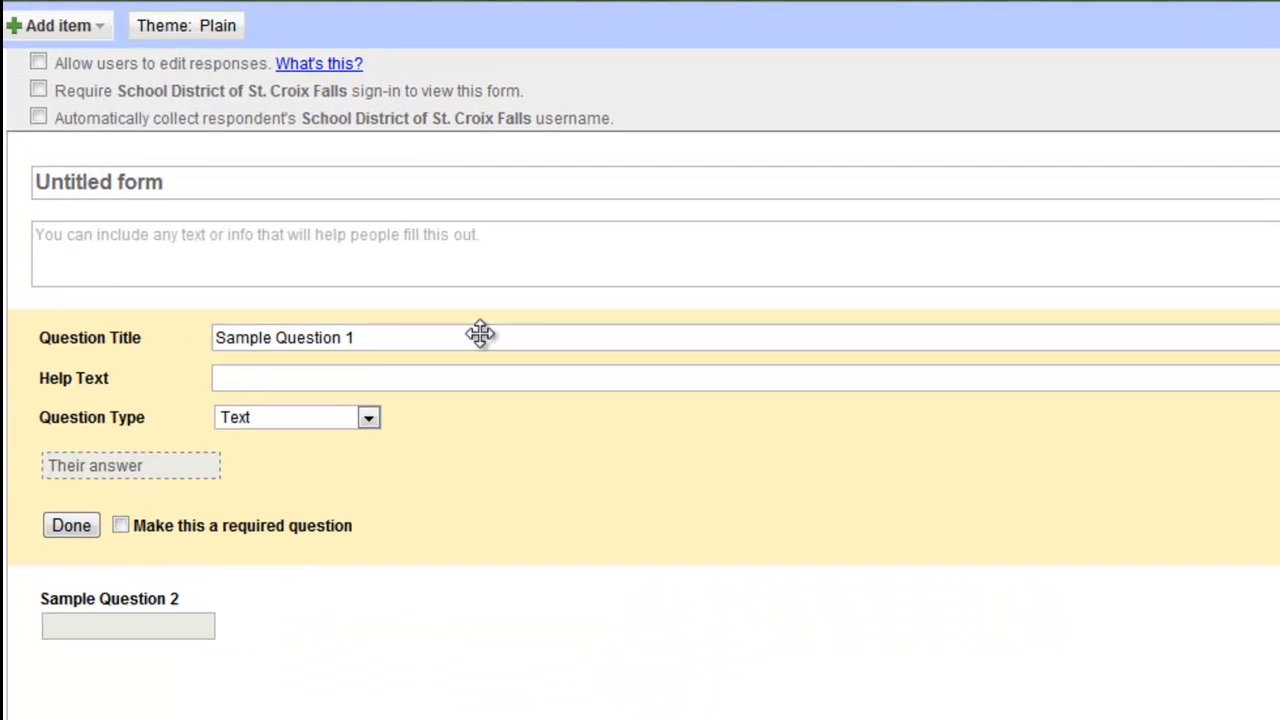
{"action": "left_click", "coordinate": [200, 186]}
{"action": "left_click_drag", "start_coordinate": [200, 186], "coordinate": [35, 182]}
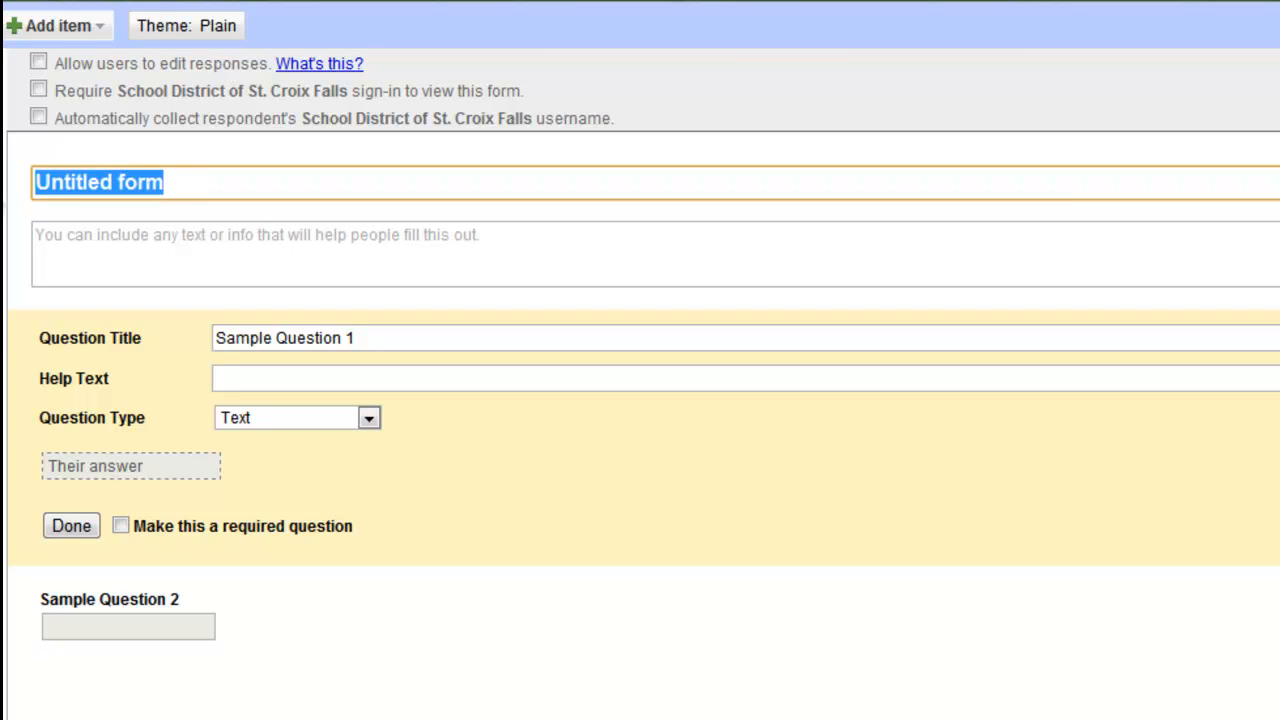
{"action": "type", "text": "S"}
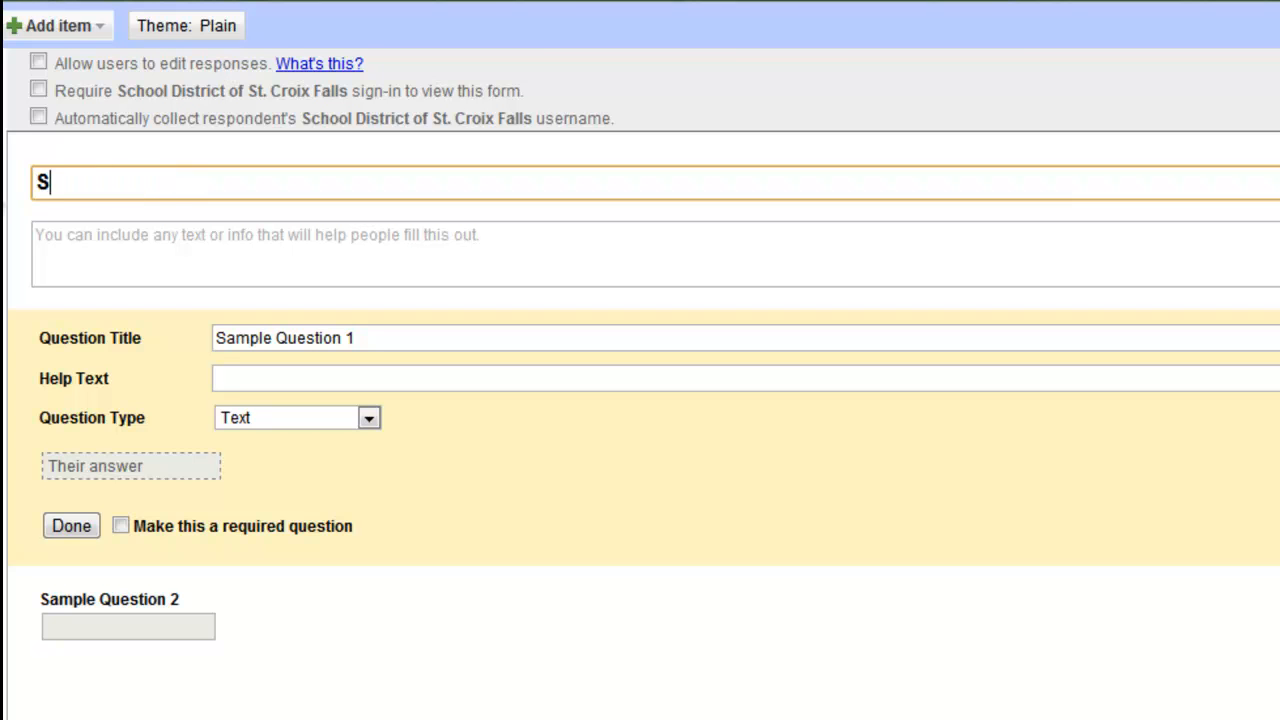
{"action": "type", "text": "ample Quiz"}
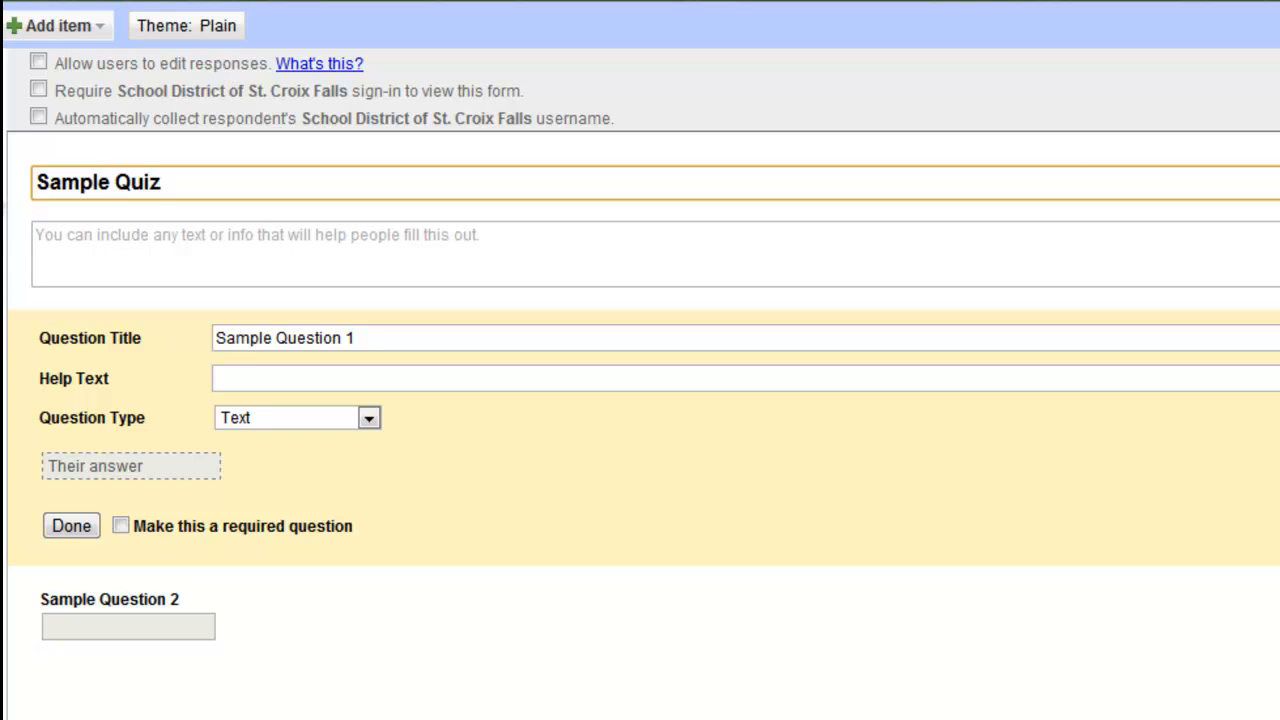
- Add the form description 'Directions, or even text for your questions.'
{"action": "left_click", "coordinate": [169, 252]}
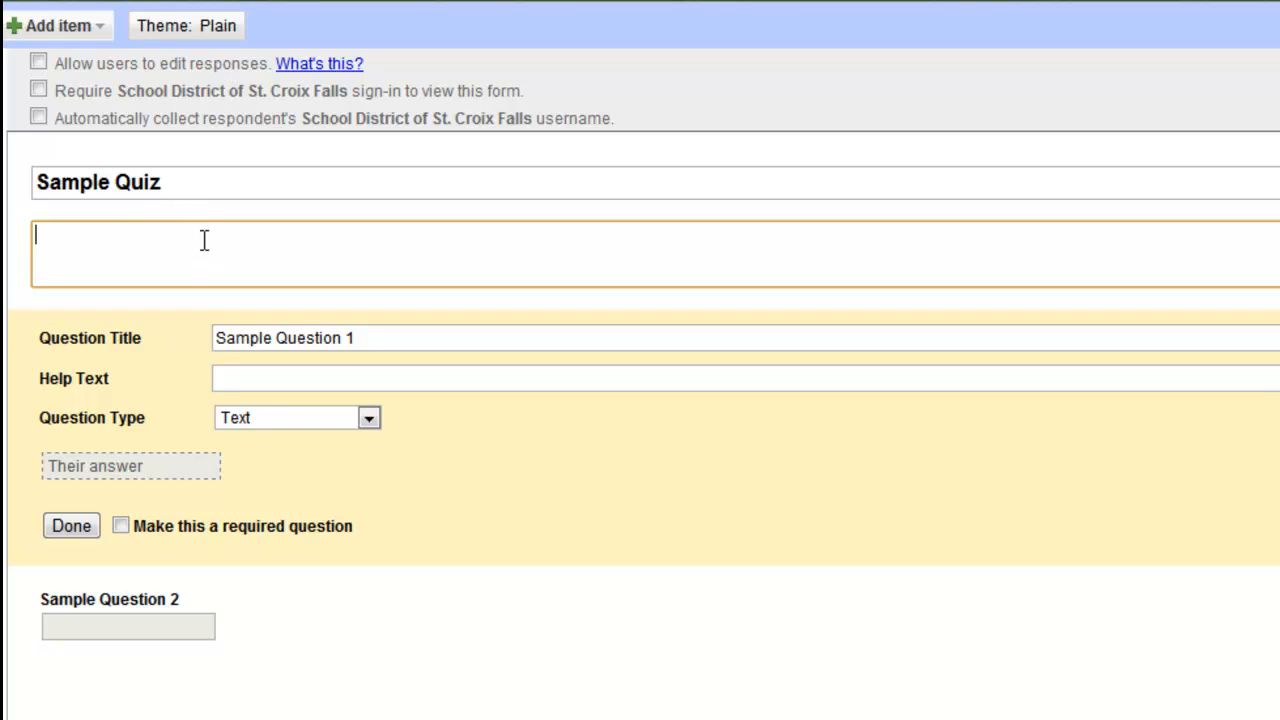
{"action": "type", "text": "Directions, or even text "}
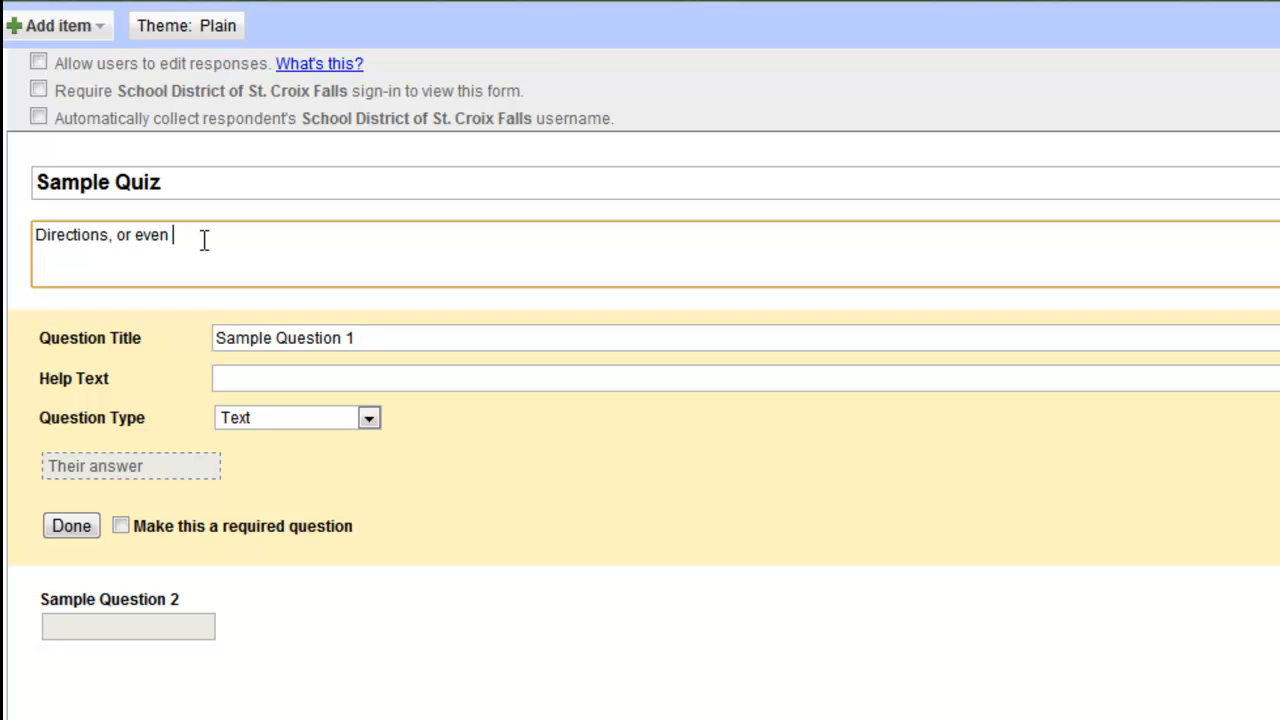
{"action": "type", "text": "for your quies"}
{"action": "key", "text": "BackSpace"}
{"action": "key", "text": "BackSpace"}
{"action": "key", "text": "BackSpace"}
{"action": "type", "text": "estions."}
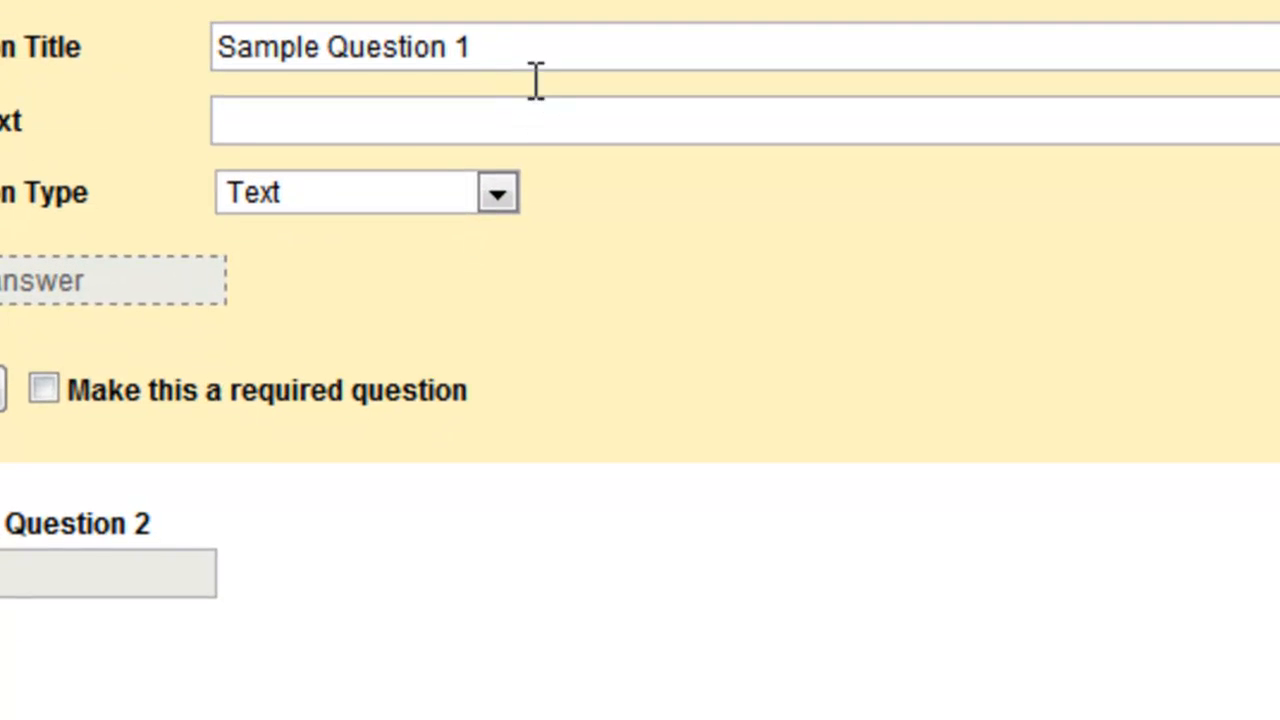
{"action": "left_click", "coordinate": [433, 305]}
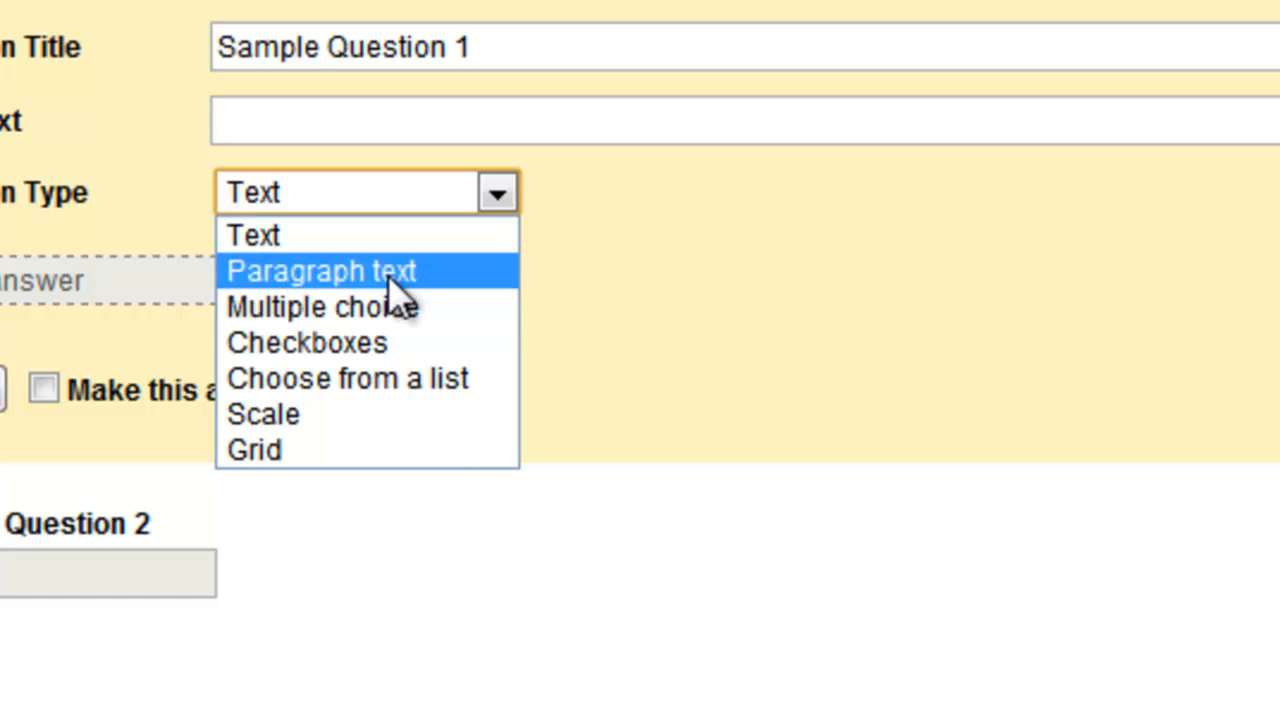
{"action": "left_click", "coordinate": [512, 58]}
{"action": "left_click_drag", "start_coordinate": [478, 47], "coordinate": [200, 54]}
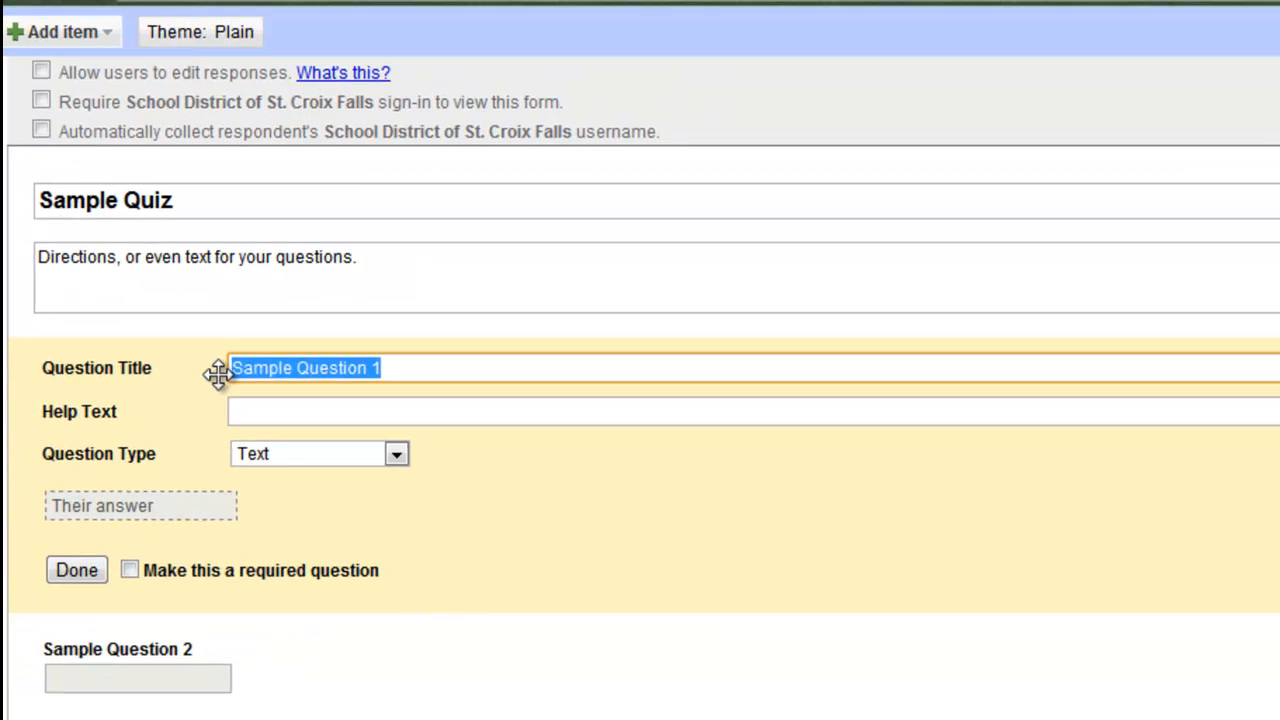
- Retitle the first question 'First Name' and make it required
{"action": "type", "text": "First"}
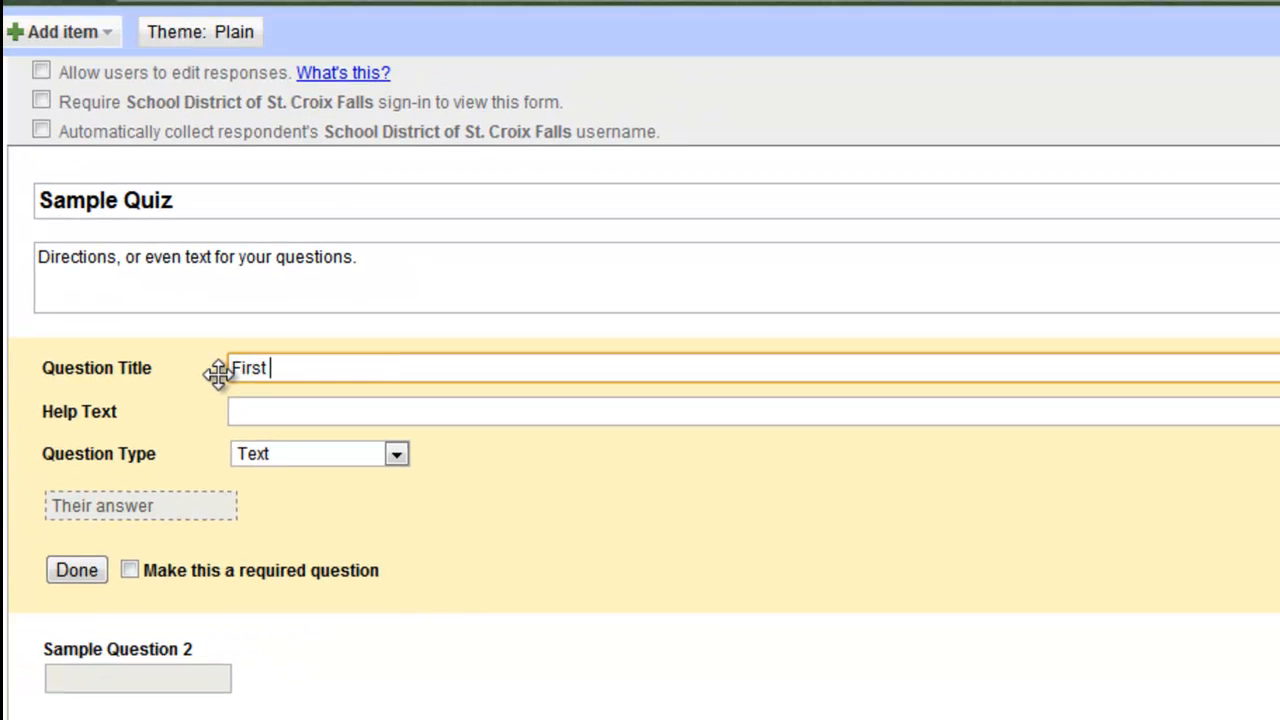
{"action": "type", "text": " name"}
{"action": "key", "text": "BackSpace"}
{"action": "key", "text": "BackSpace"}
{"action": "key", "text": "BackSpace"}
{"action": "key", "text": "BackSpace"}
{"action": "type", "text": "Name"}
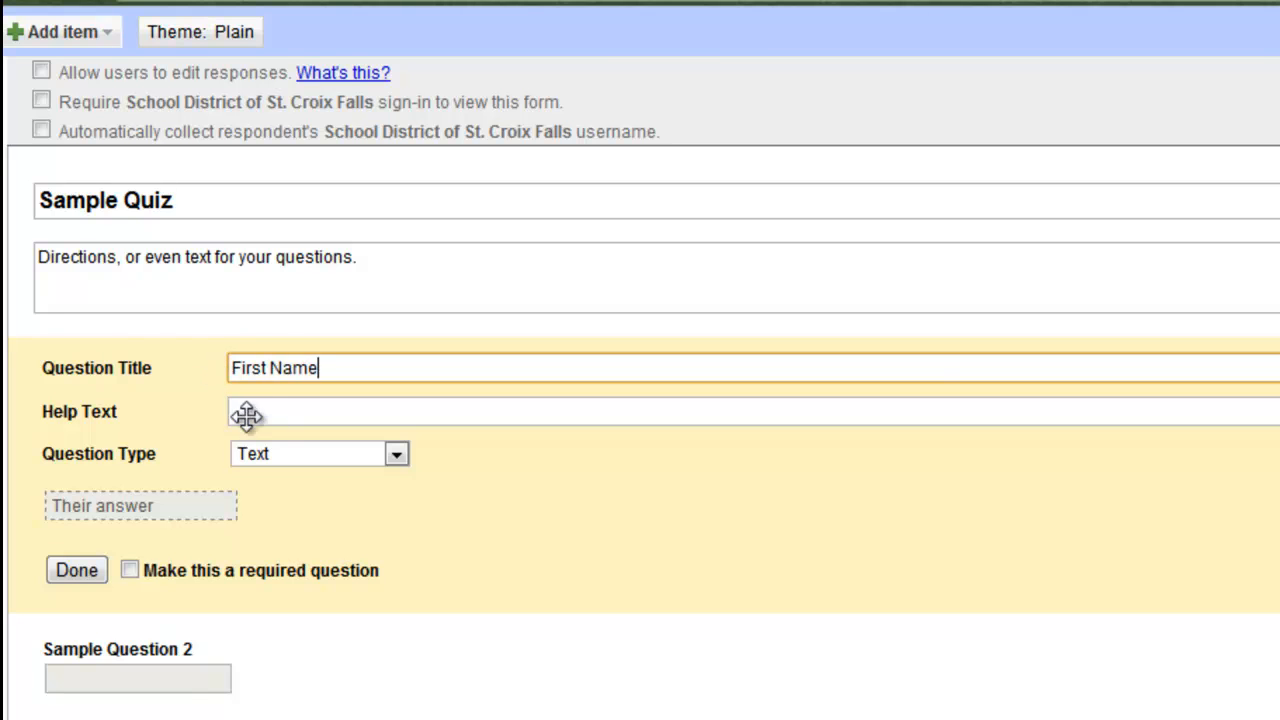
{"action": "left_click", "coordinate": [129, 572]}
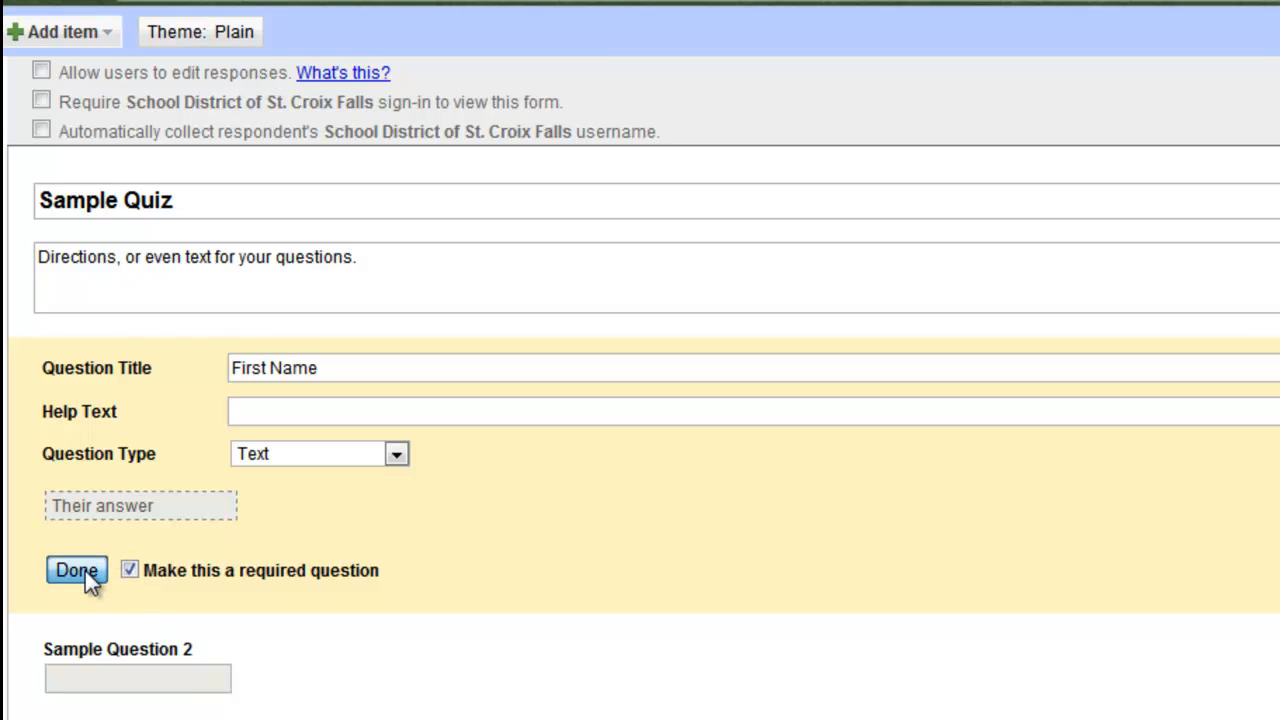
{"action": "left_click", "coordinate": [86, 574]}
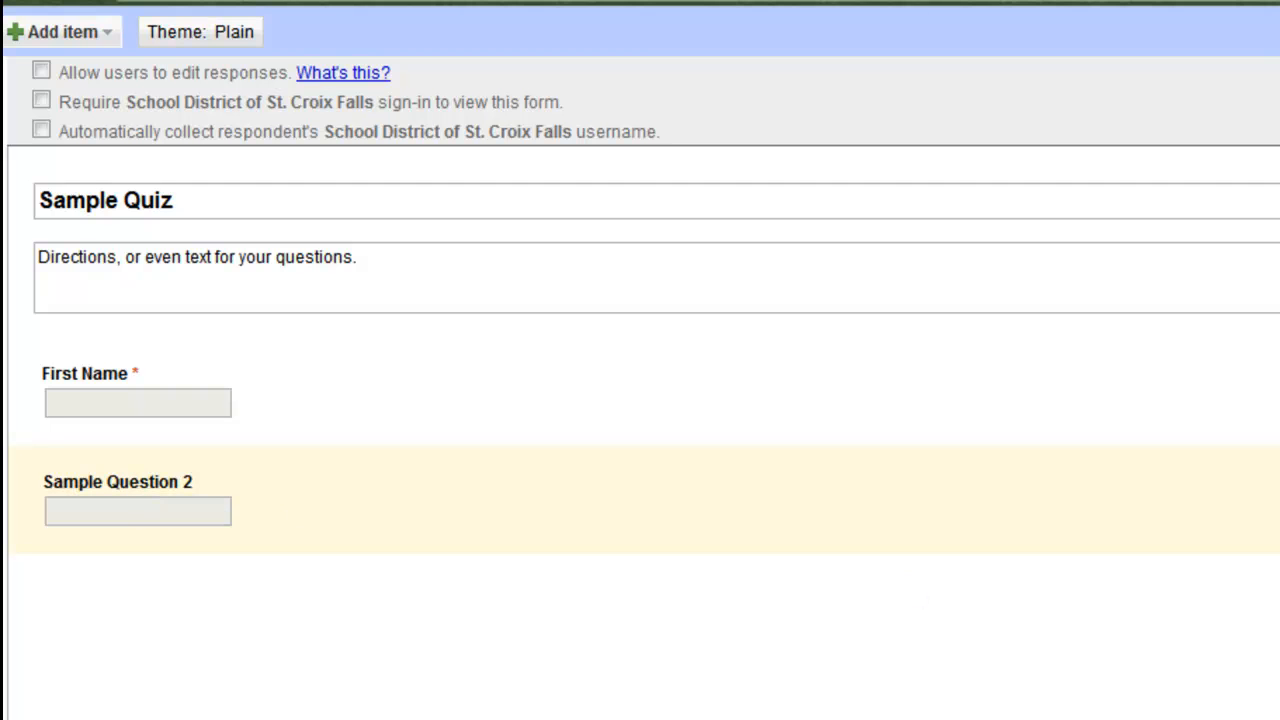
- Retitle Sample Question 2 as 'Last Name' and make it required
{"action": "left_click", "coordinate": [1270, 482]}
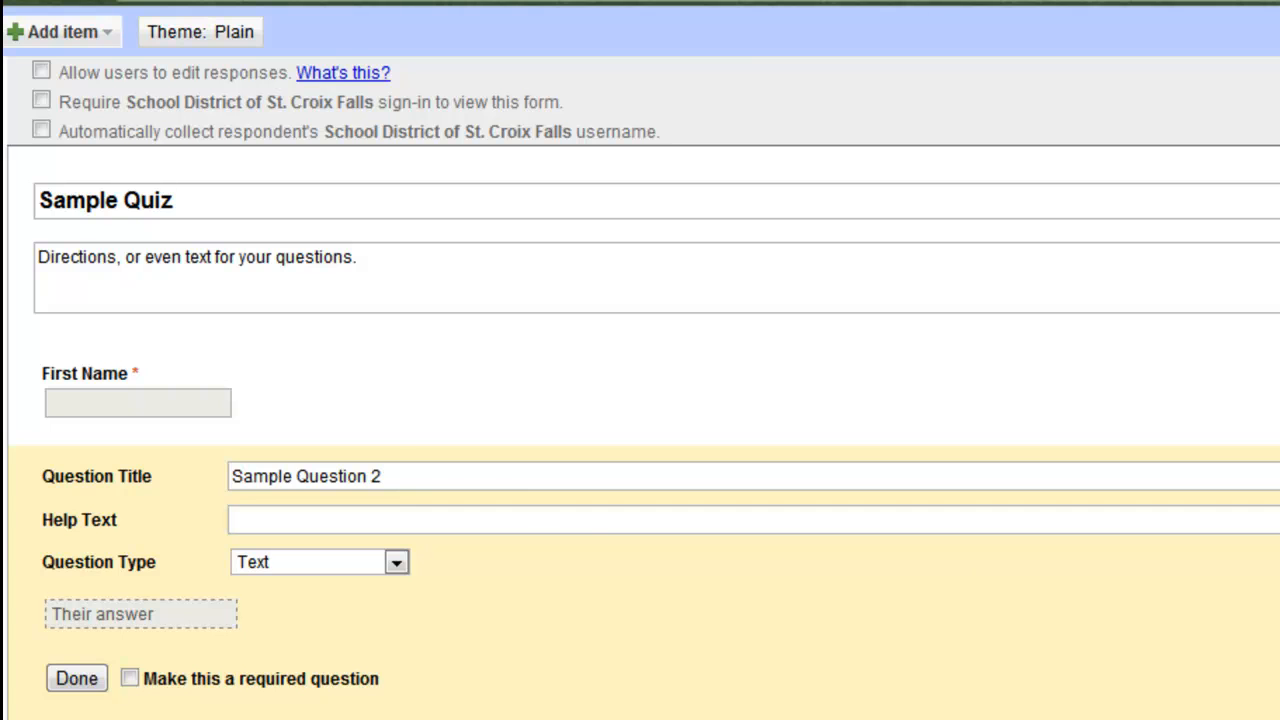
{"action": "triple_click", "coordinate": [409, 476]}
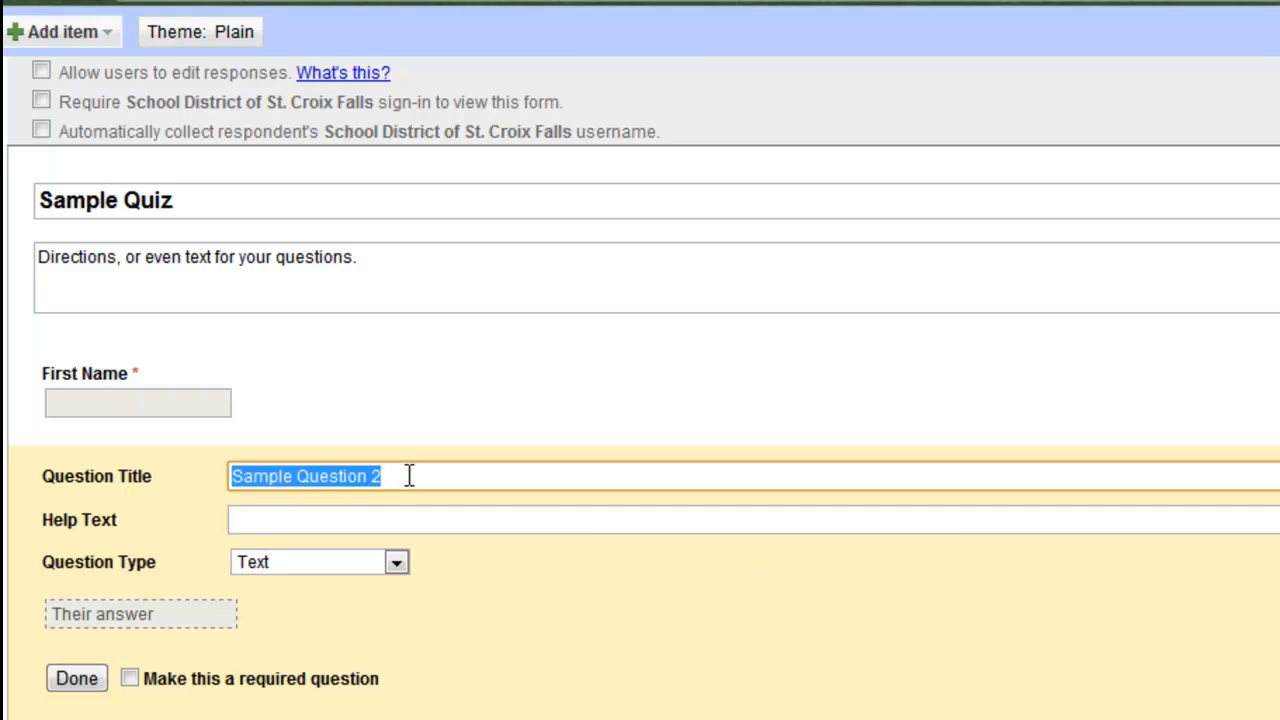
{"action": "type", "text": "Last "}
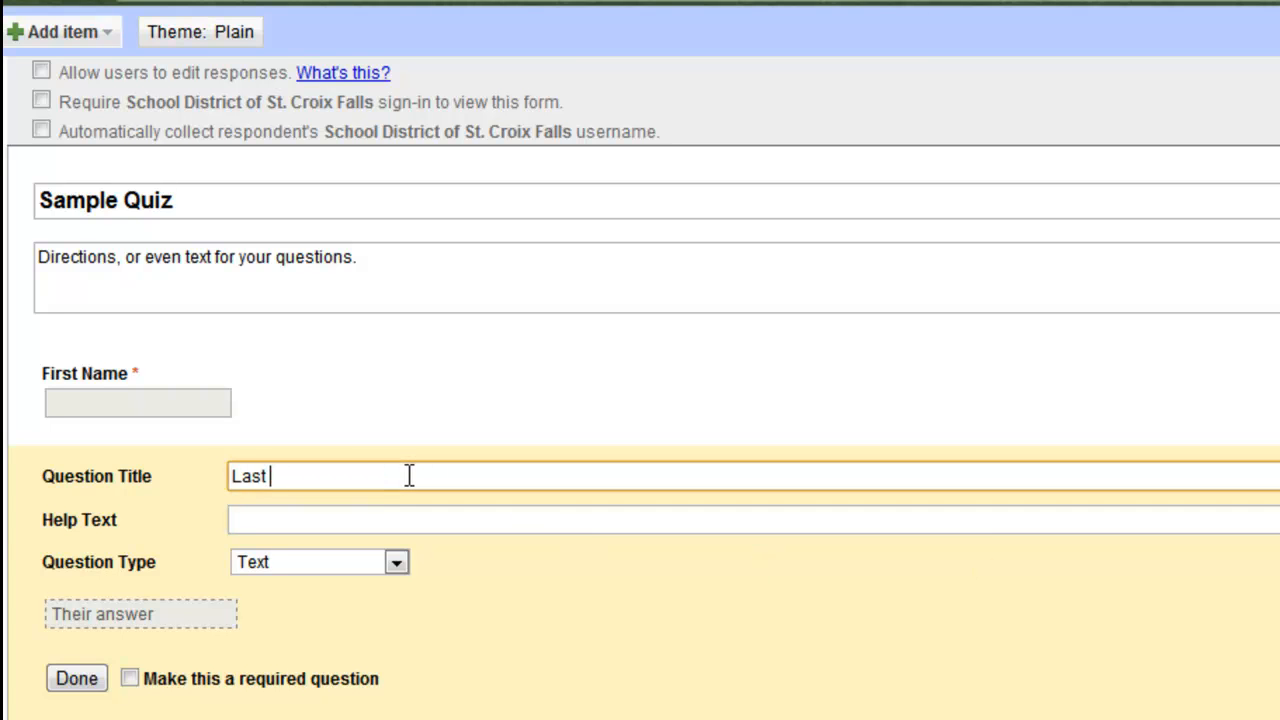
{"action": "type", "text": "Name"}
{"action": "left_click", "coordinate": [130, 680]}
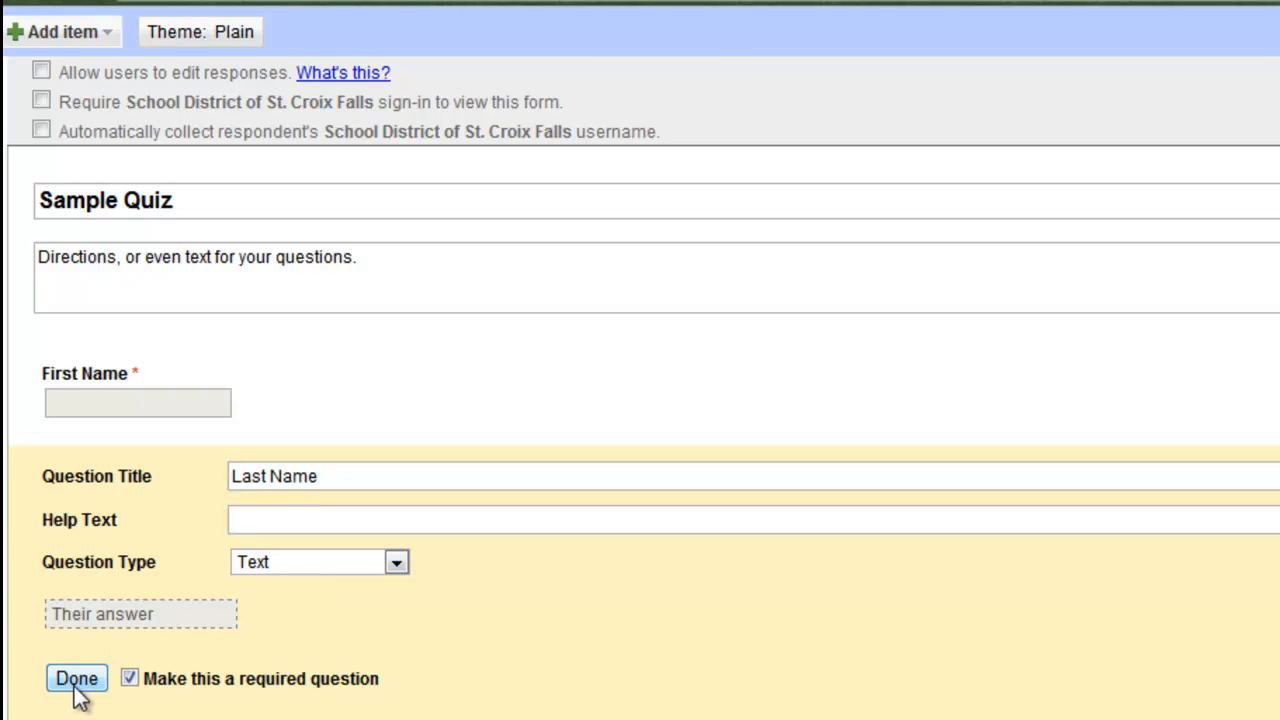
{"action": "left_click", "coordinate": [80, 690]}
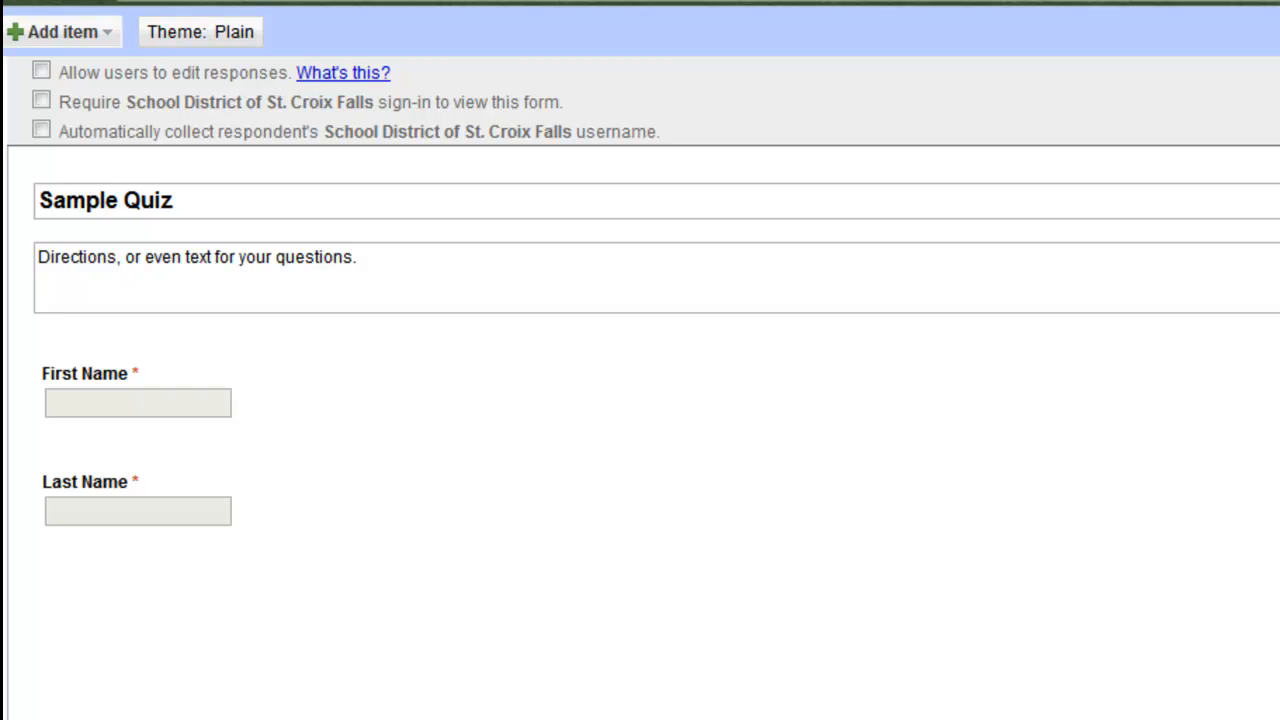
- Add a required text question 'Email Address' with help text 'Include the information after the @'
{"action": "left_click", "coordinate": [100, 42]}
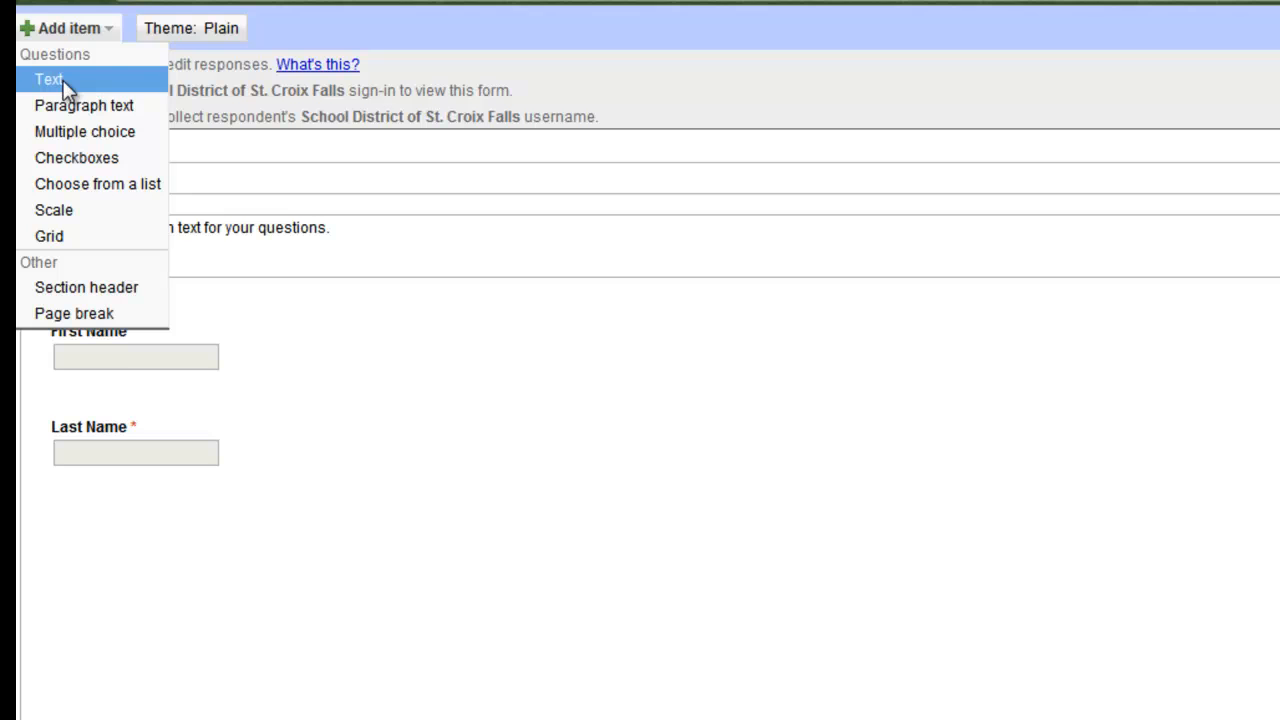
{"action": "left_click", "coordinate": [55, 81]}
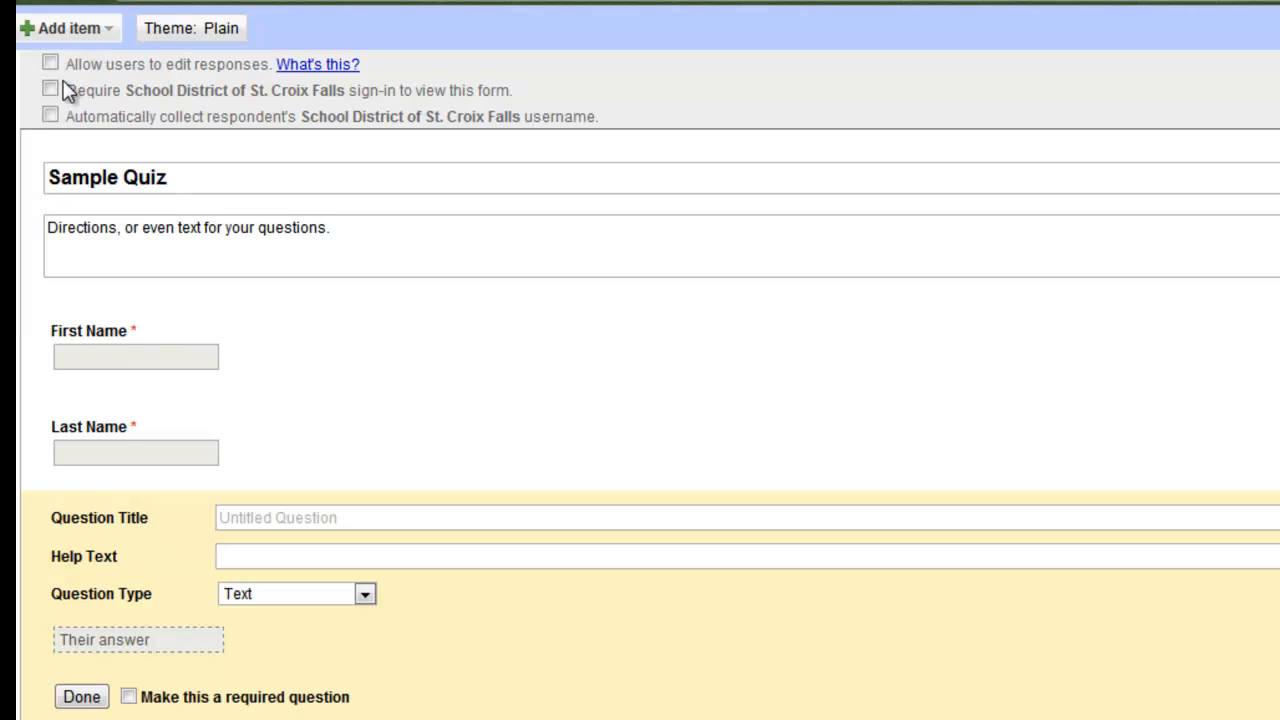
{"action": "left_click", "coordinate": [346, 519]}
{"action": "type", "text": "E"}
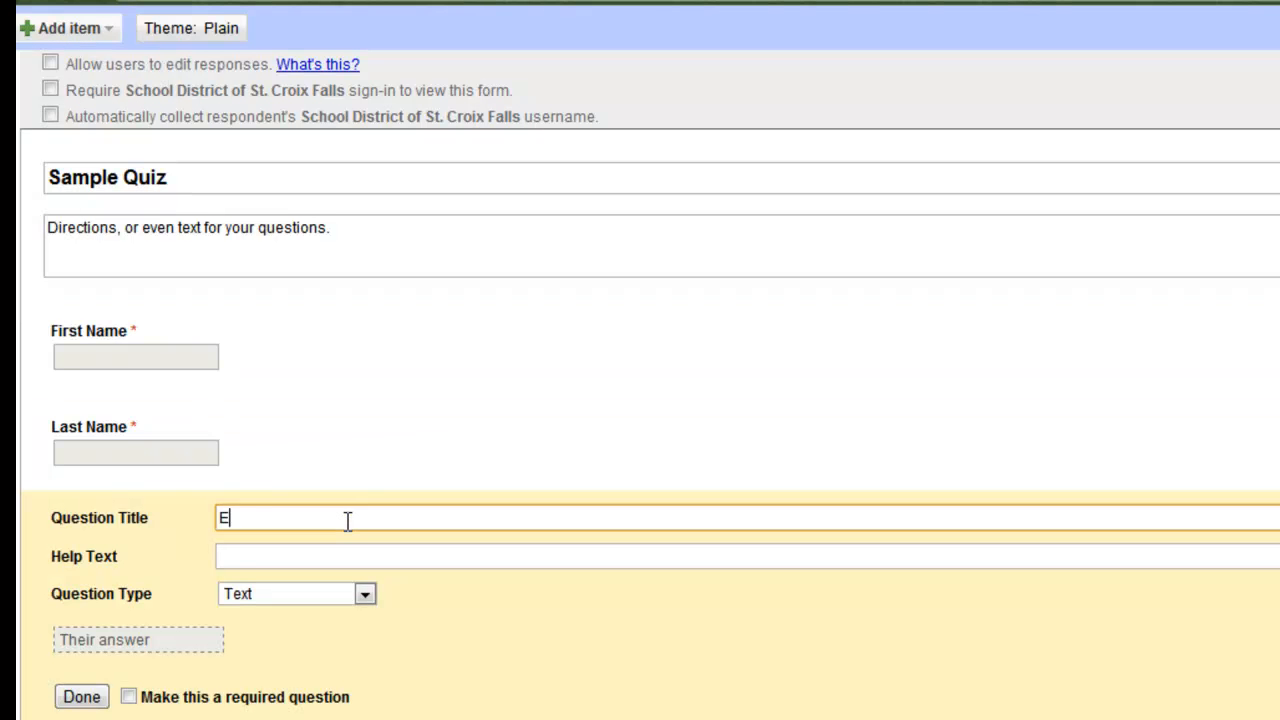
{"action": "type", "text": "mail Address"}
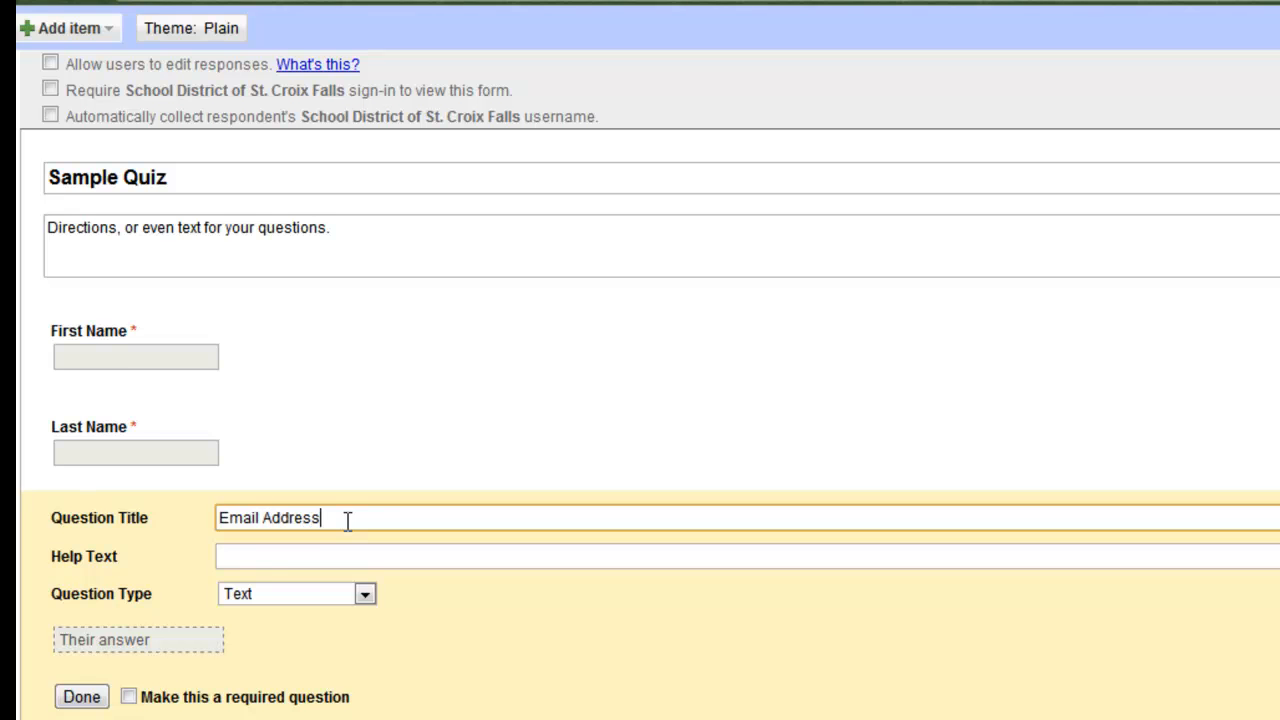
{"action": "left_click", "coordinate": [334, 556]}
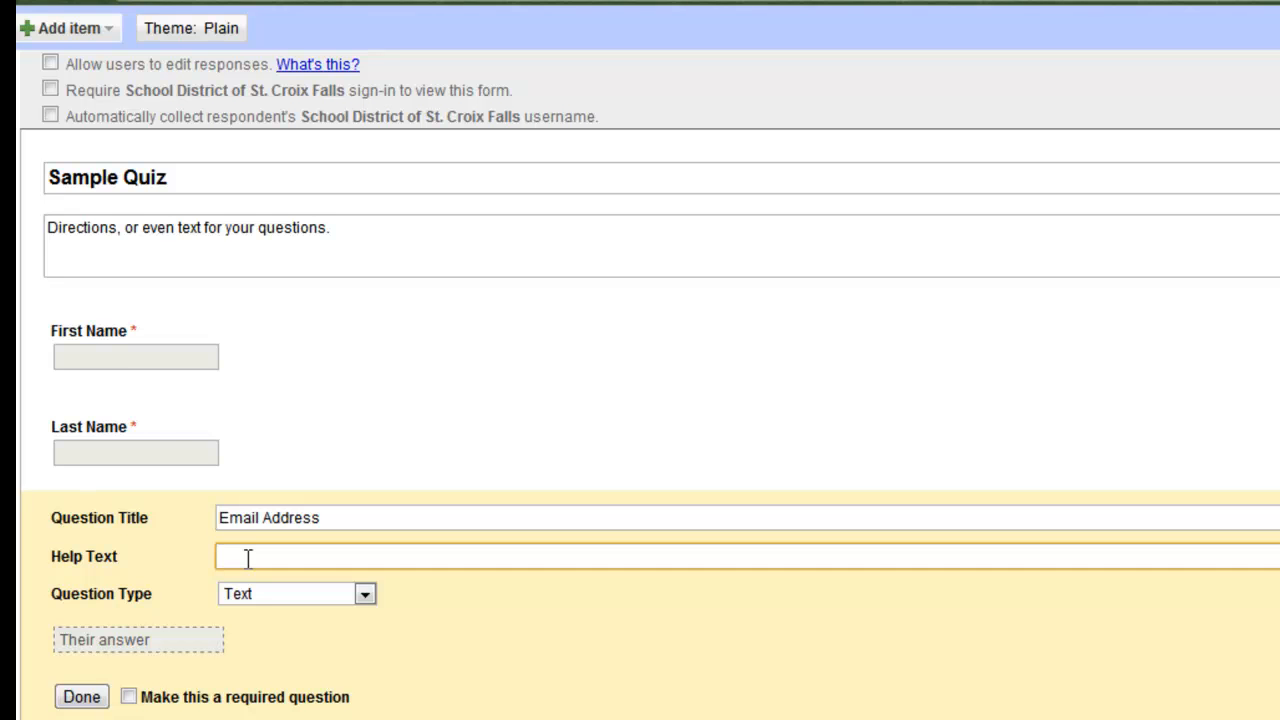
{"action": "type", "text": "Include the information af"}
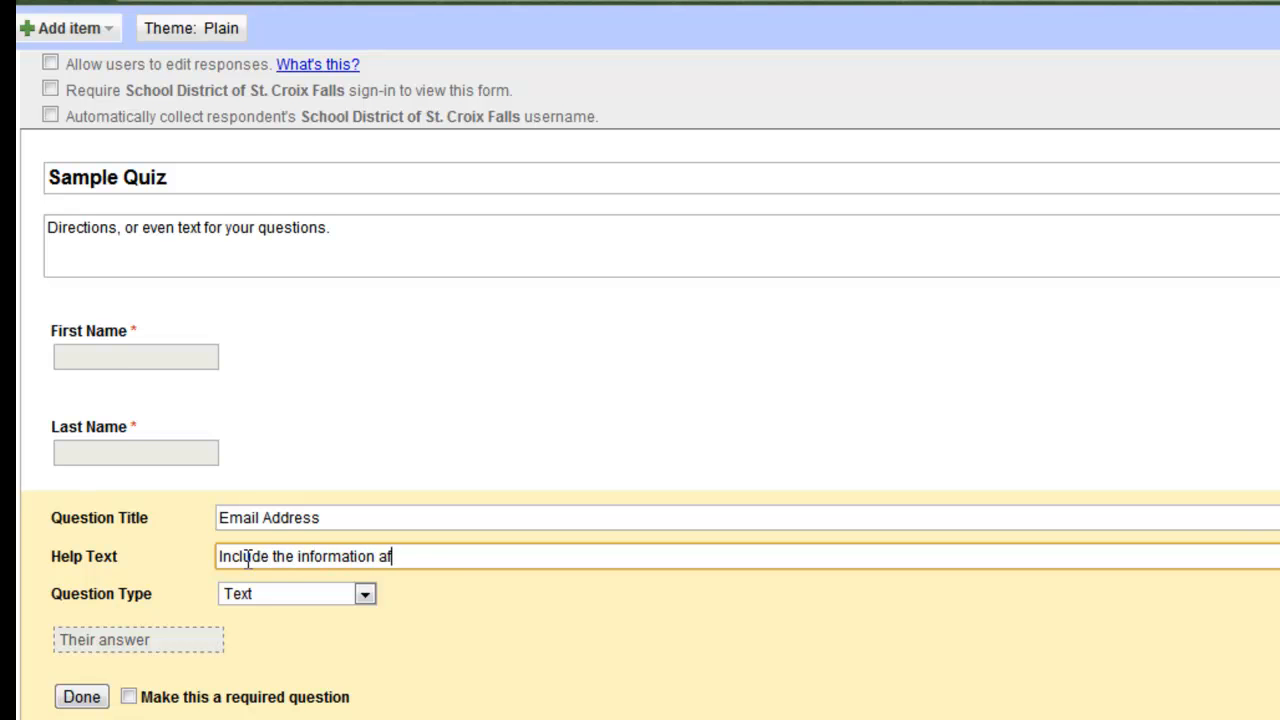
{"action": "type", "text": "ter the @"}
{"action": "left_click", "coordinate": [129, 697]}
{"action": "left_click", "coordinate": [80, 698]}
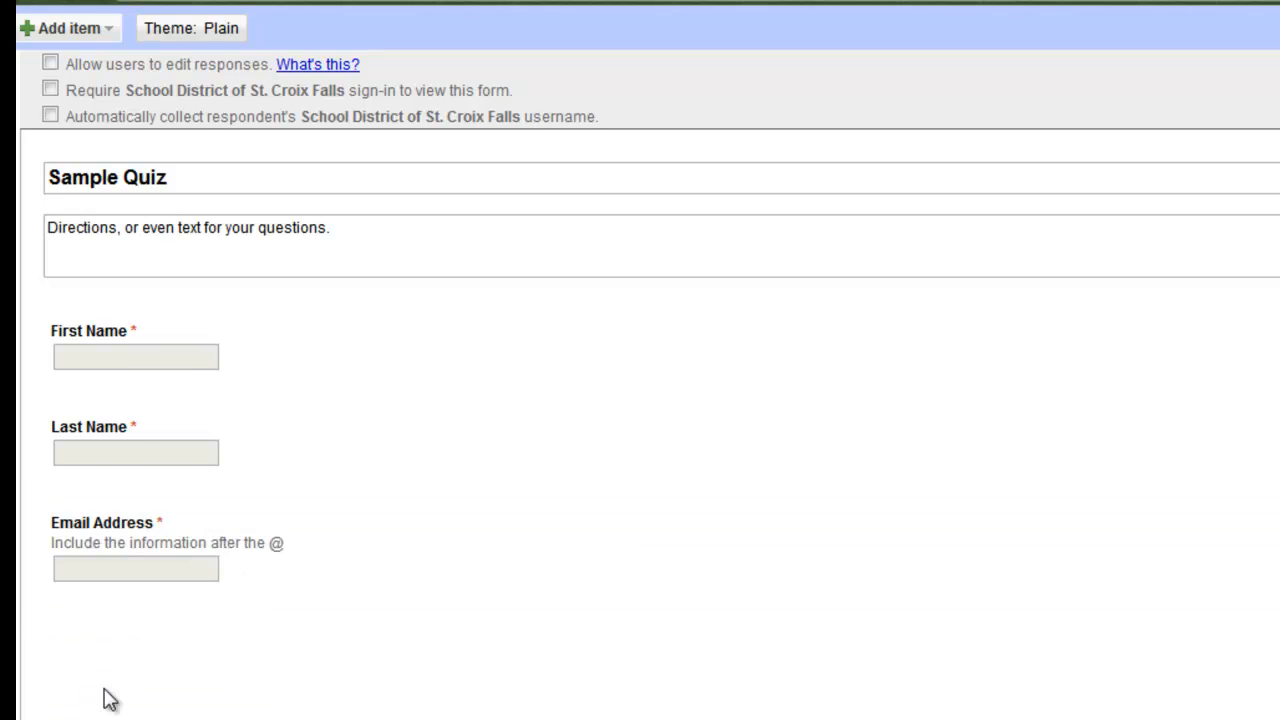
- Show the Add item menu listing the available question types
{"action": "left_click", "coordinate": [108, 30]}
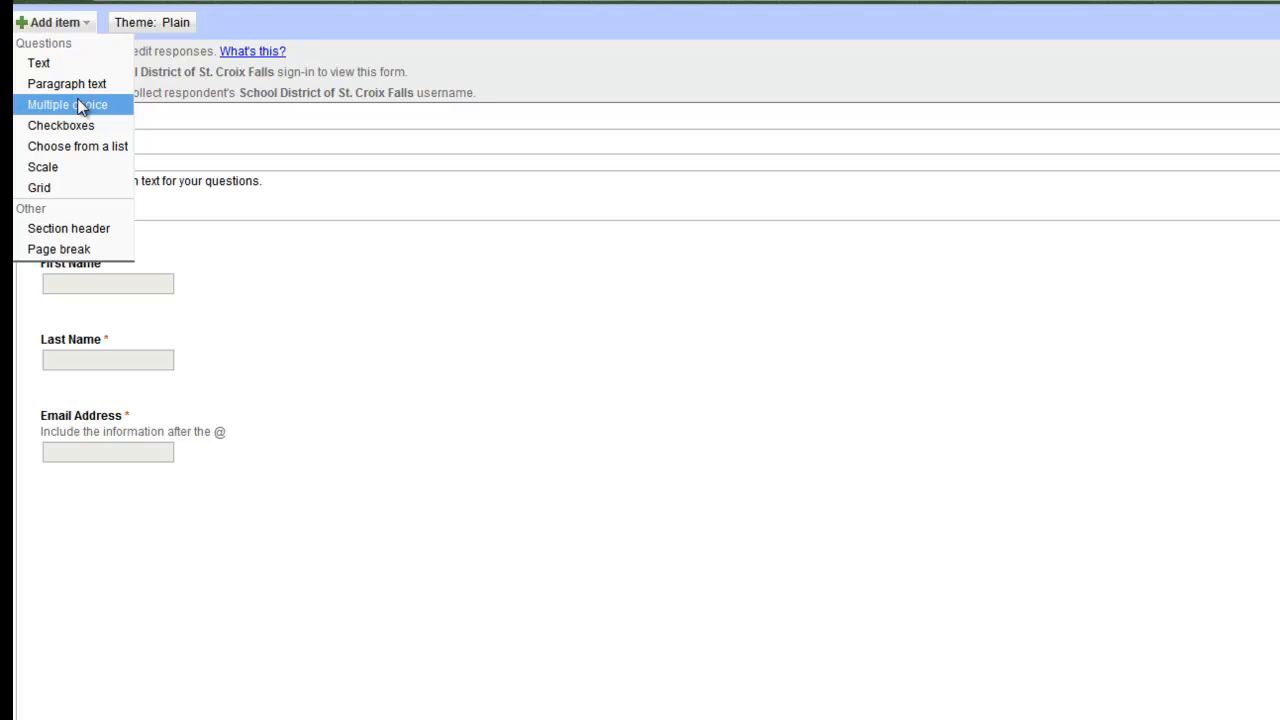
- Add a required multiple-choice question '2 + 2 = ?' with options 3, 4 and 5
{"action": "left_click", "coordinate": [80, 105]}
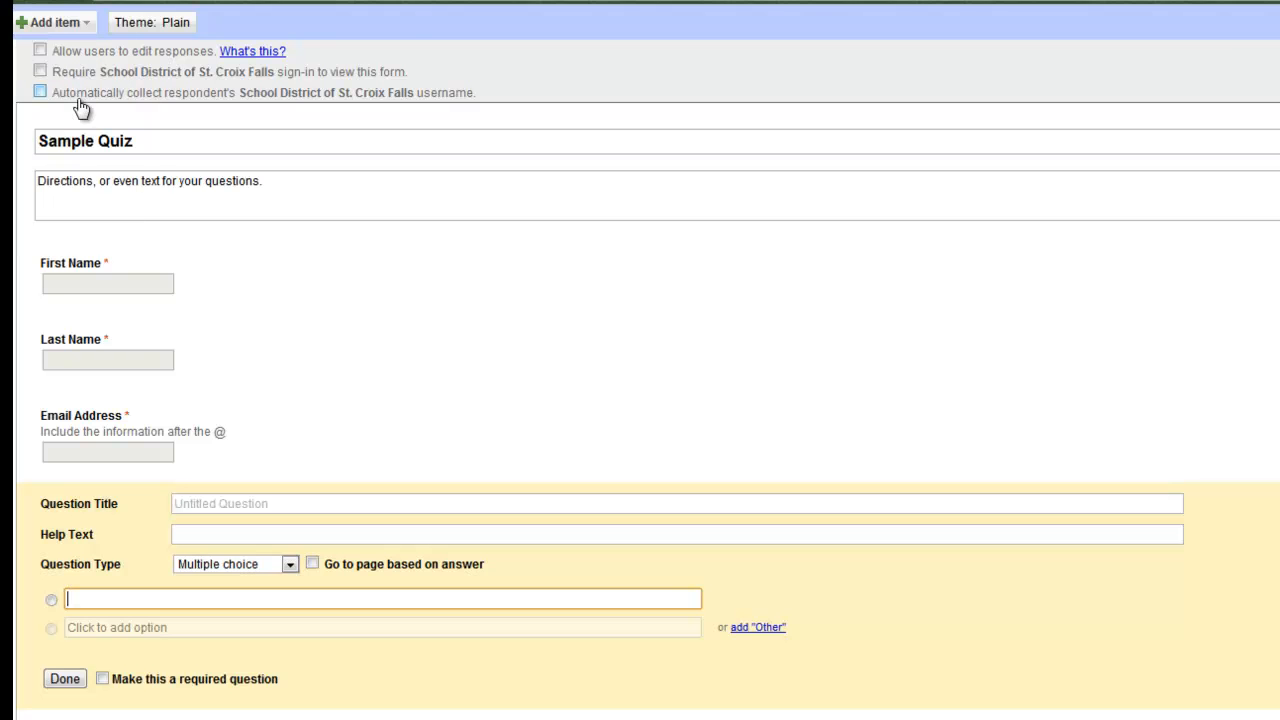
{"action": "left_click", "coordinate": [215, 506]}
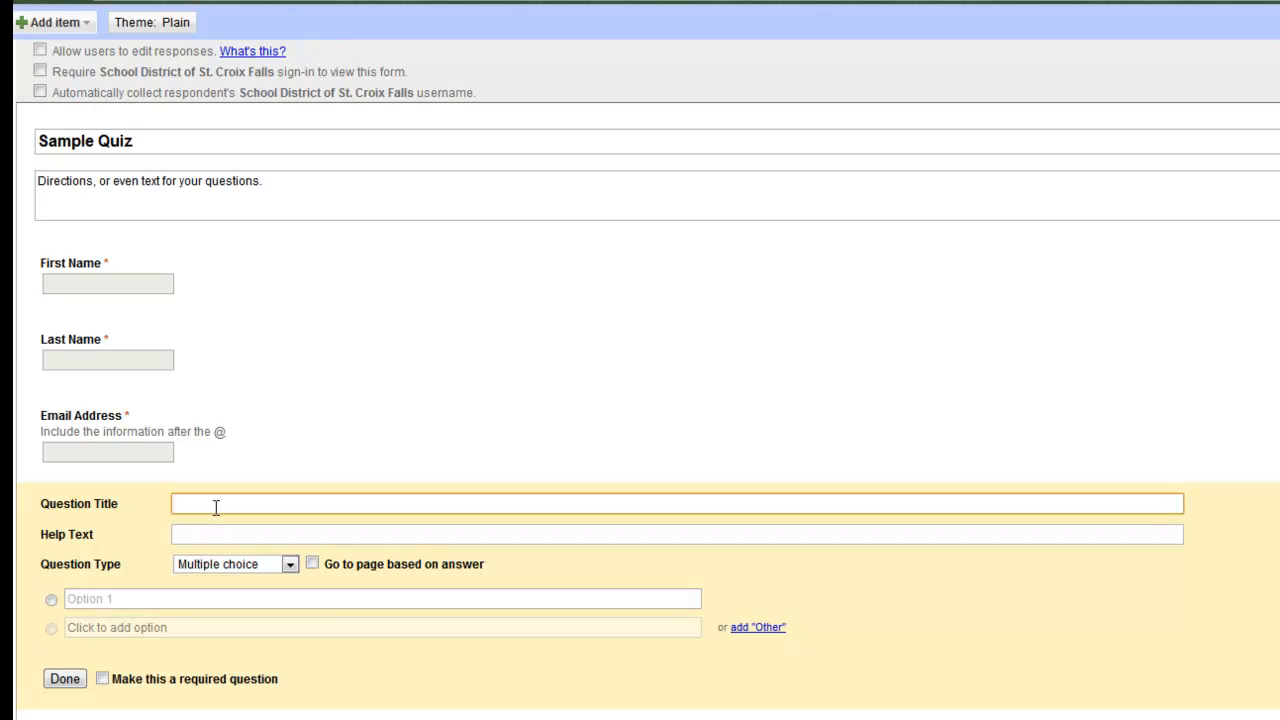
{"action": "type", "text": "2 + 2 = ?"}
{"action": "left_click", "coordinate": [138, 598]}
{"action": "type", "text": "3"}
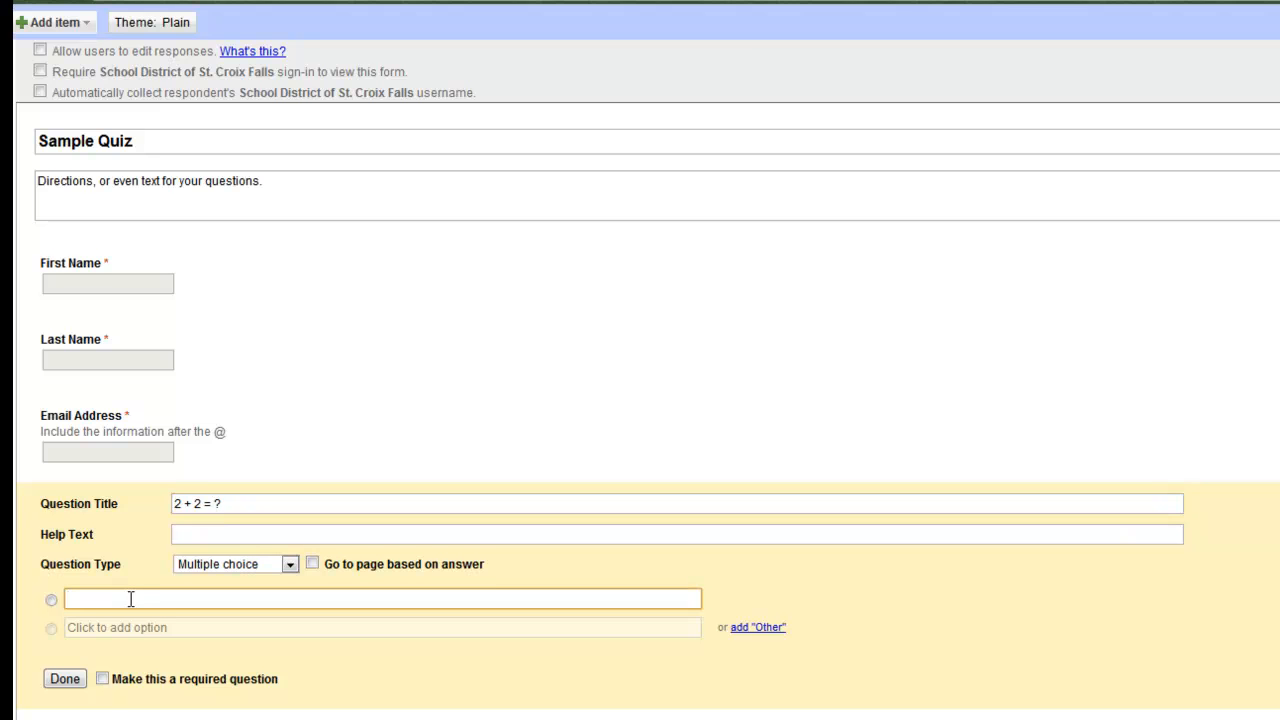
{"action": "left_click", "coordinate": [108, 554]}
{"action": "type", "text": "4"}
{"action": "left_click", "coordinate": [105, 585]}
{"action": "type", "text": "5"}
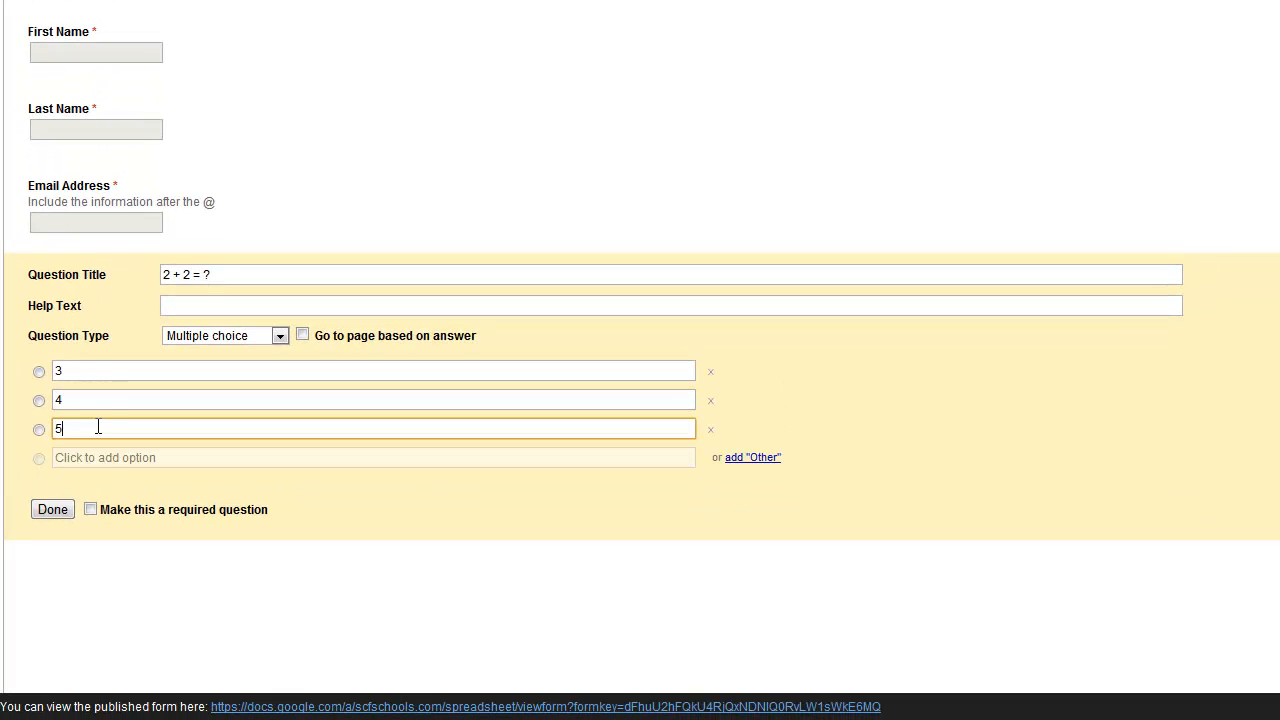
{"action": "left_click", "coordinate": [90, 510]}
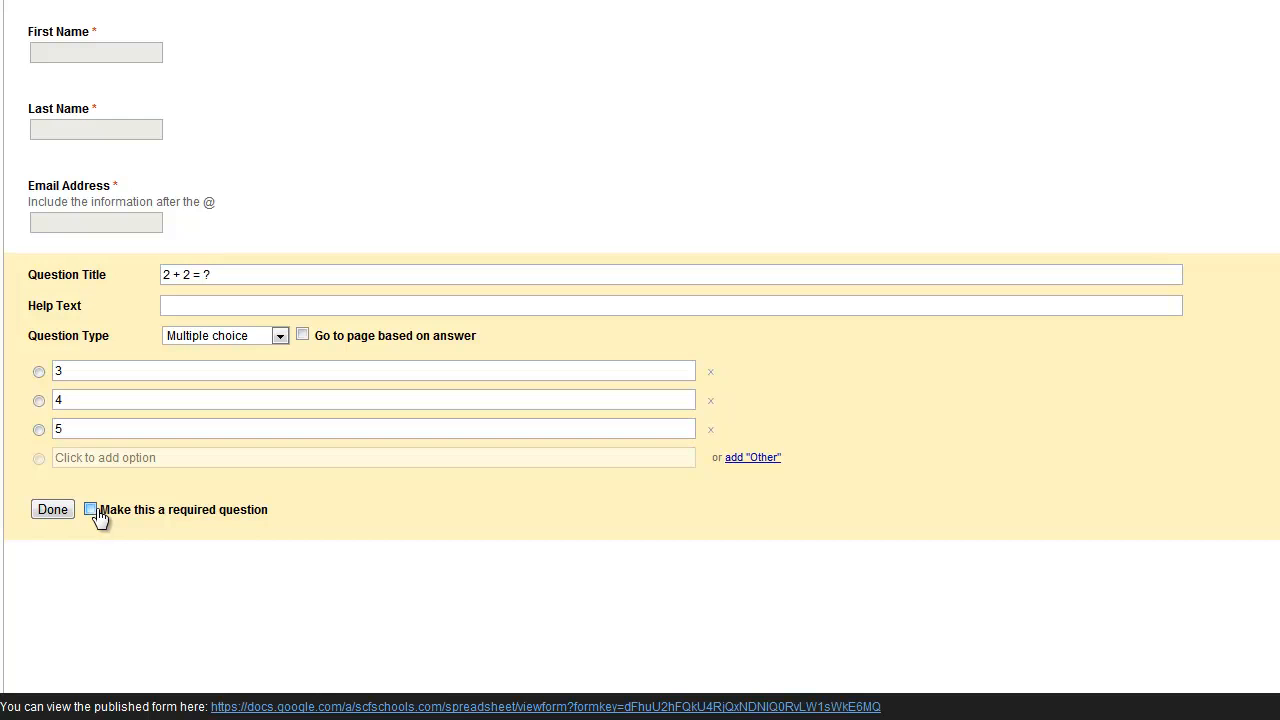
{"action": "left_click", "coordinate": [45, 514]}
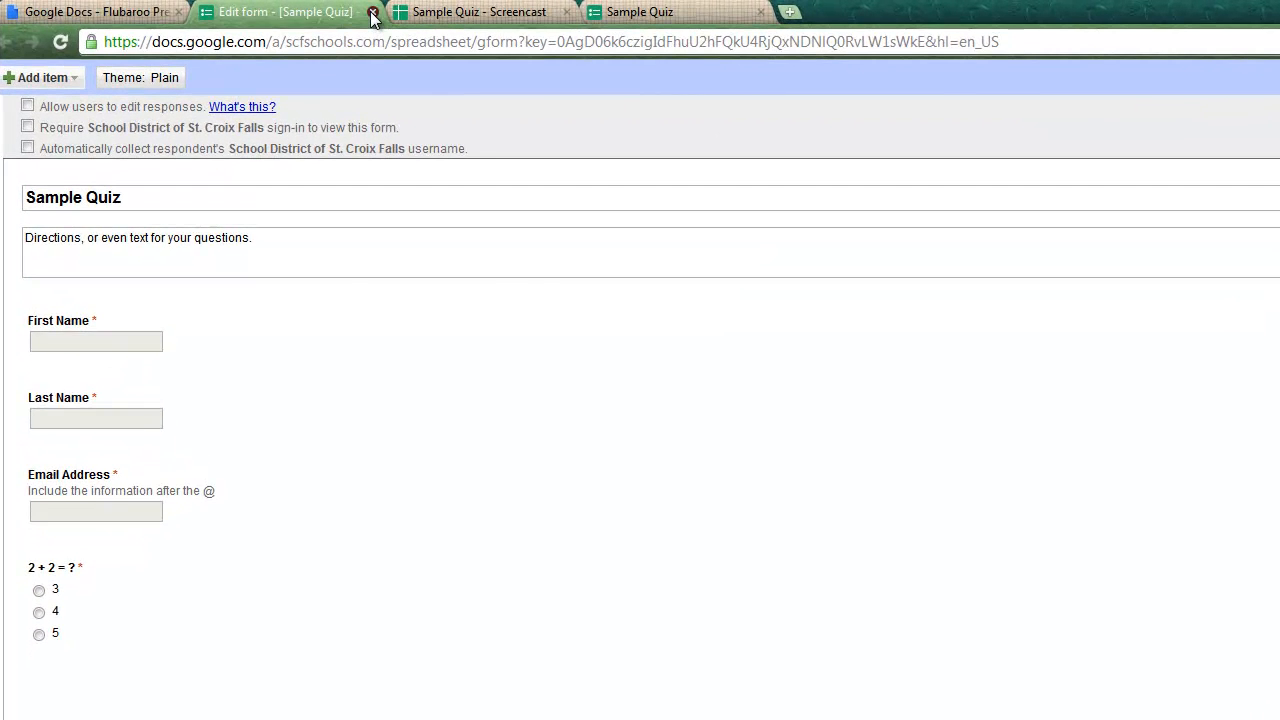
- Close the form editor, open the Sample Quiz spreadsheet, and go to its live form
{"action": "left_click", "coordinate": [372, 13]}
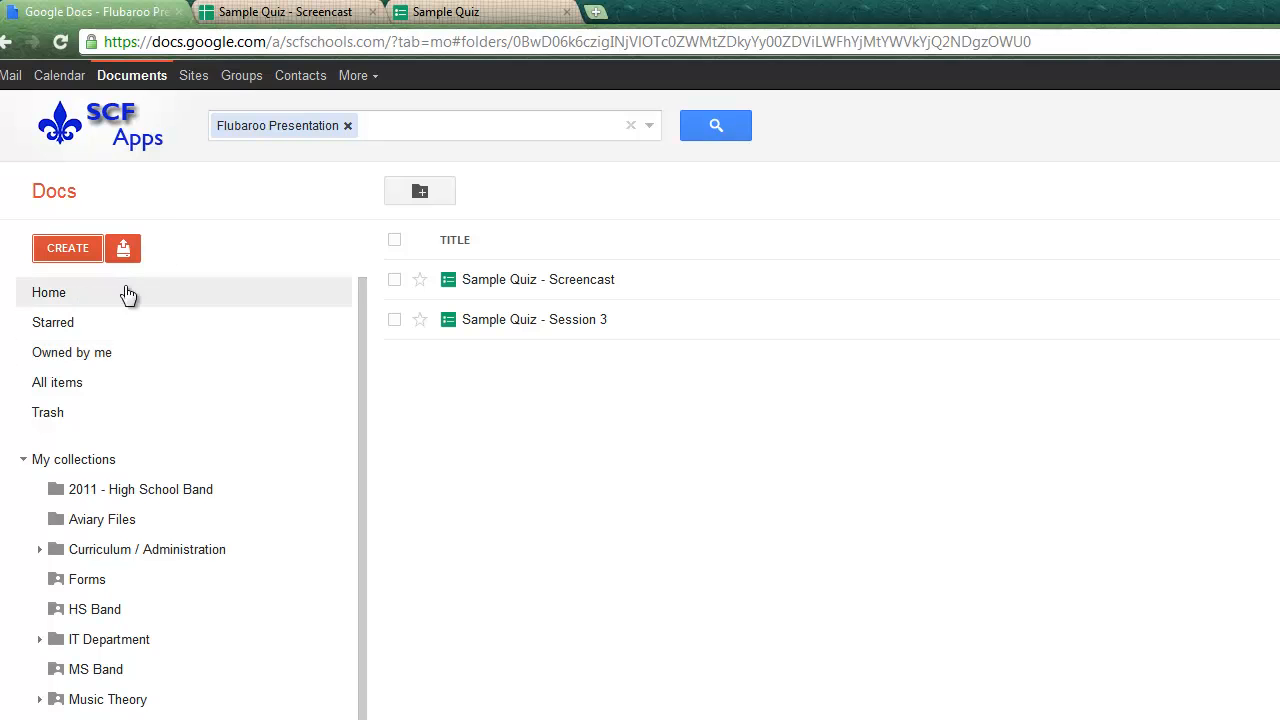
{"action": "left_click", "coordinate": [52, 293]}
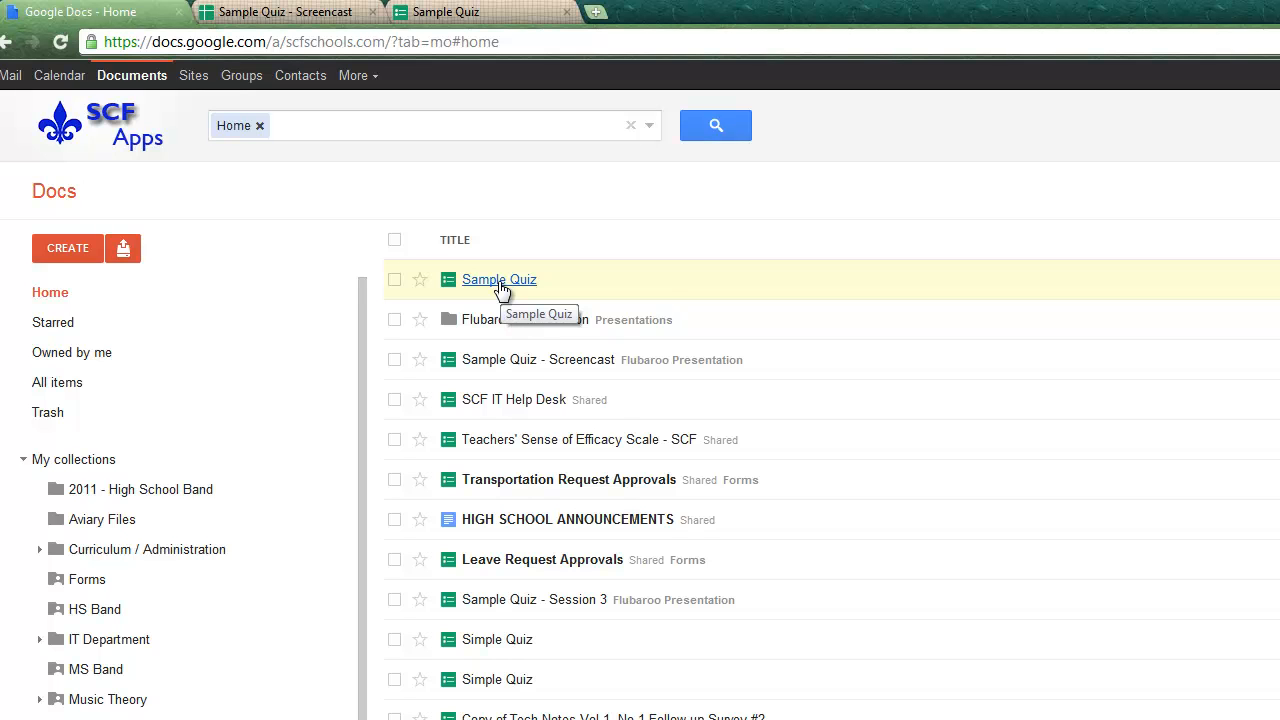
{"action": "left_click", "coordinate": [500, 283]}
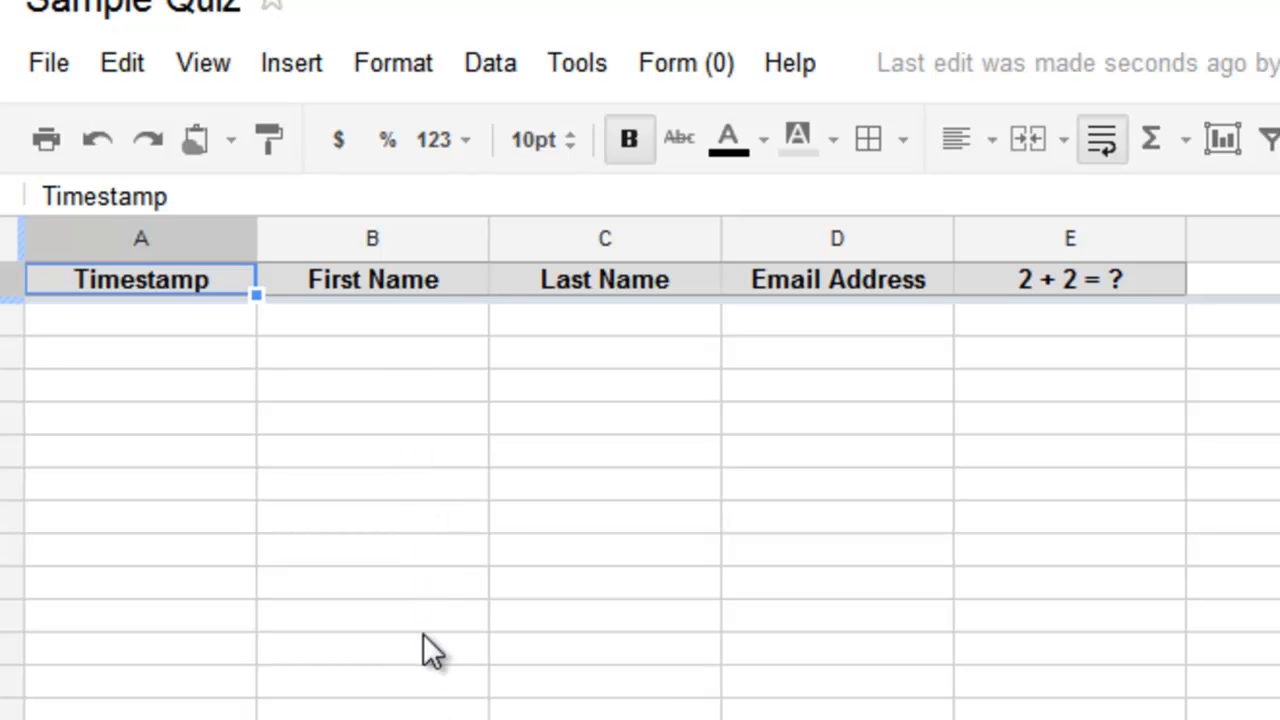
{"action": "left_click", "coordinate": [667, 62]}
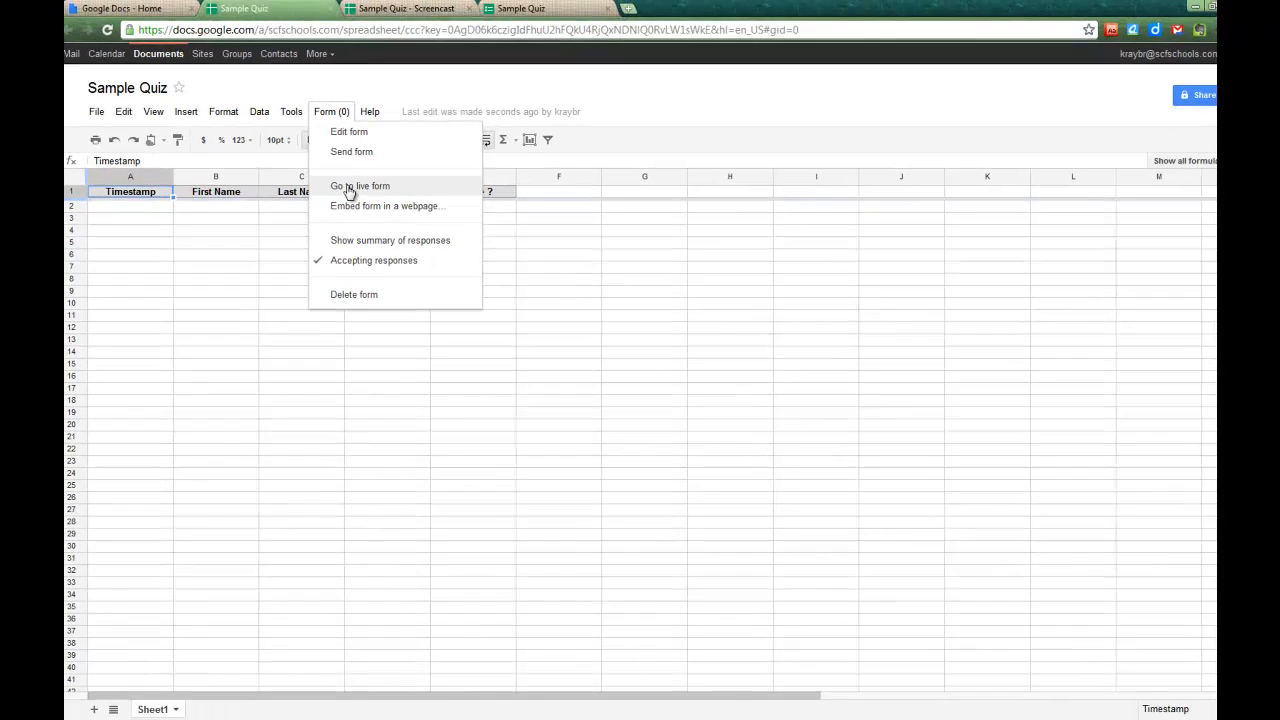
{"action": "left_click", "coordinate": [452, 209]}
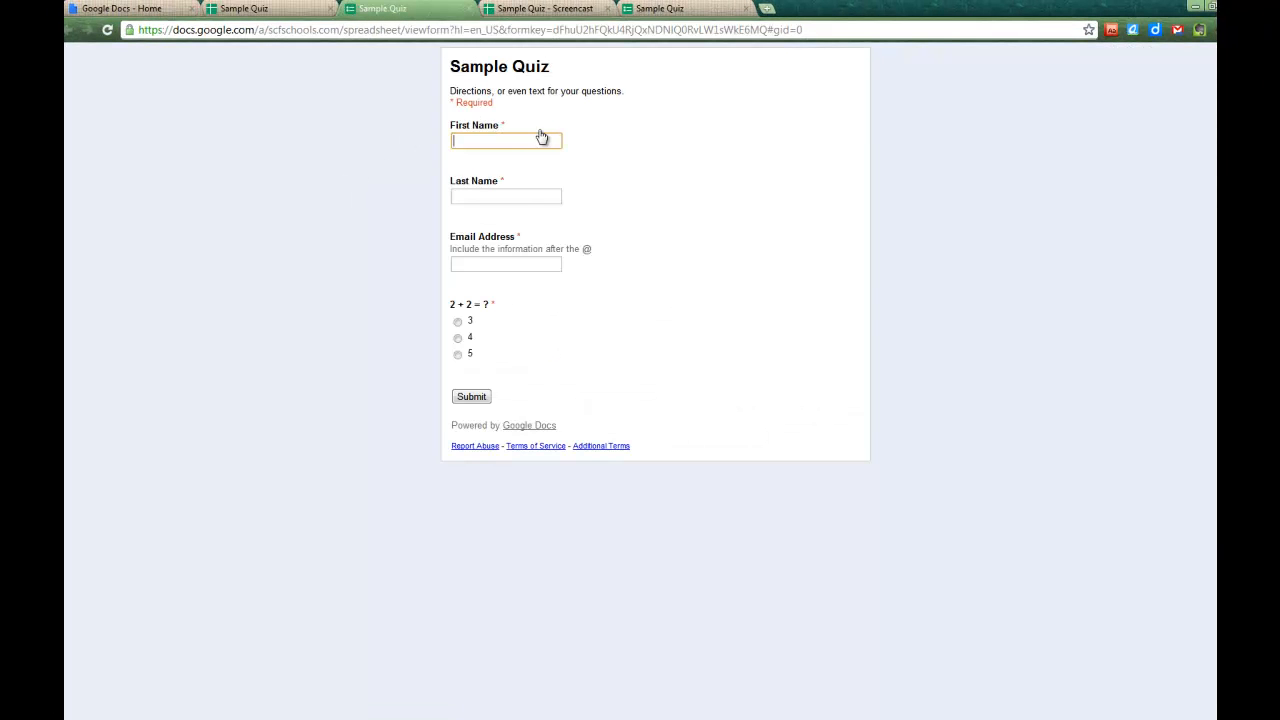
- Submit a test response with a student's first name, last name, e-mail and answer 4
{"action": "key", "text": "Tab"}
{"action": "key", "text": "Tab"}
{"action": "type", "text": "kray"}
{"action": "key", "text": "Down"}
{"action": "key", "text": "Return"}
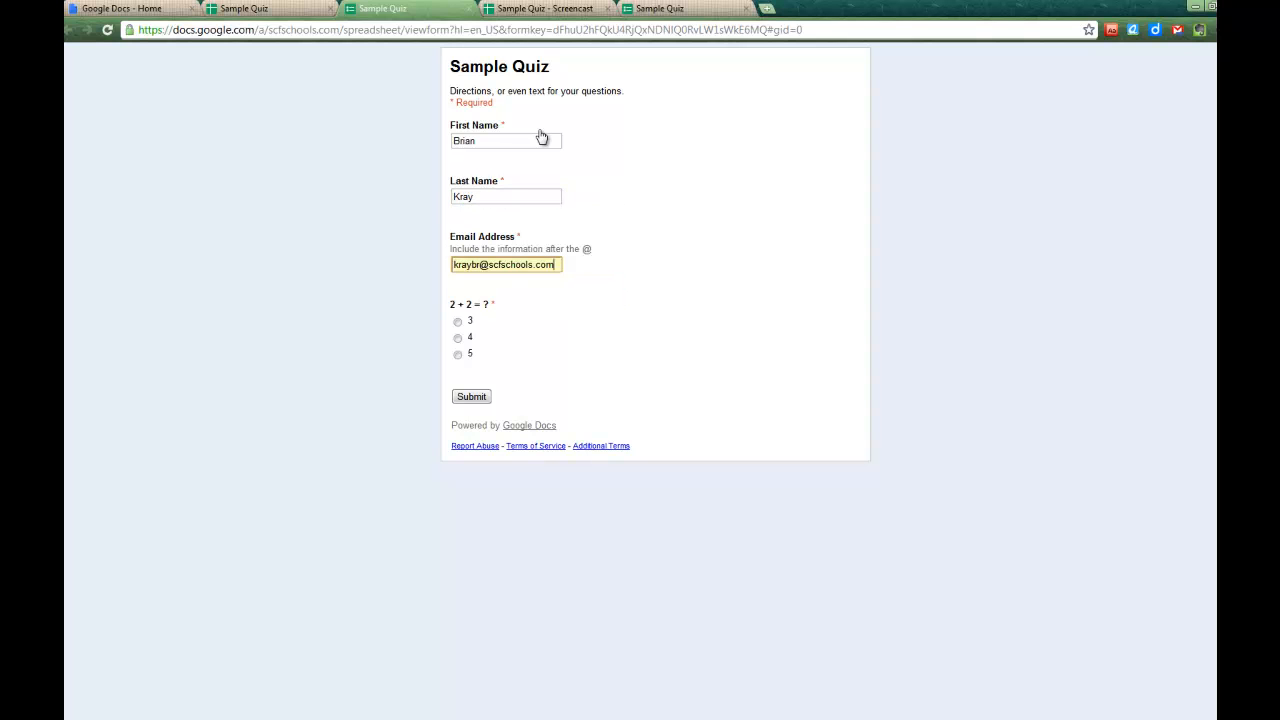
{"action": "left_click", "coordinate": [457, 338]}
{"action": "left_click", "coordinate": [481, 400]}
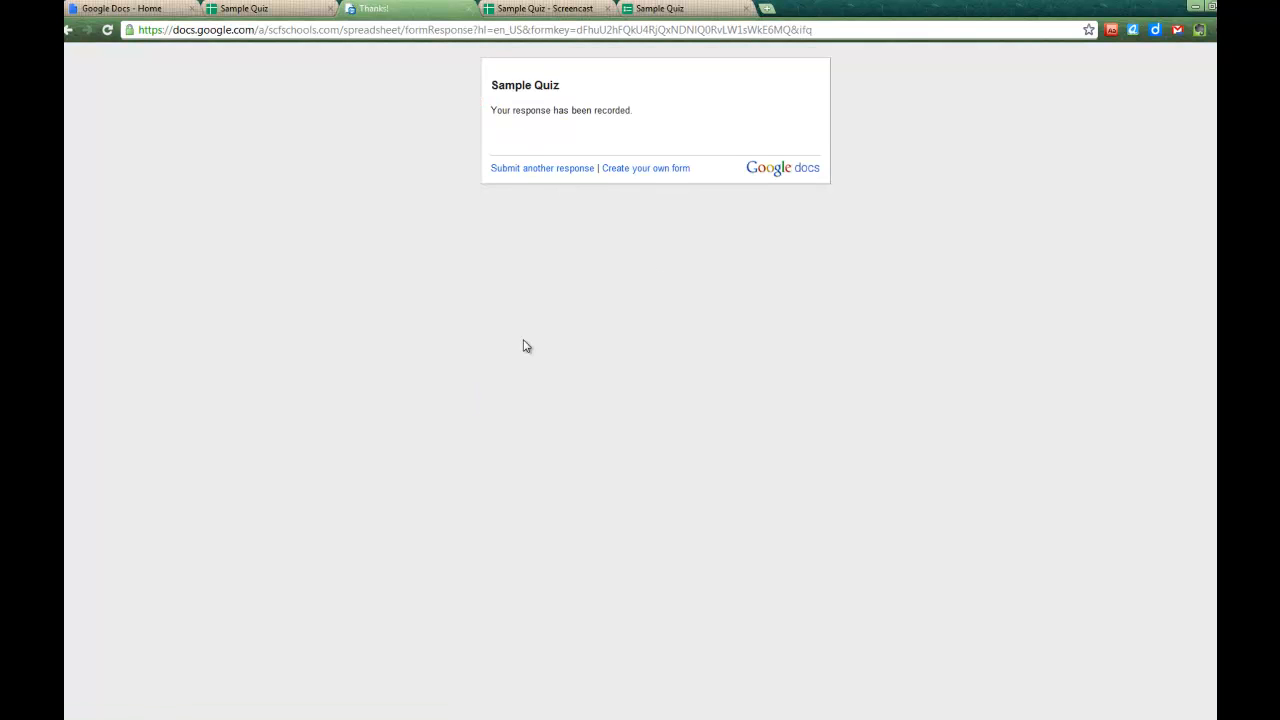
{"action": "left_click", "coordinate": [469, 9]}
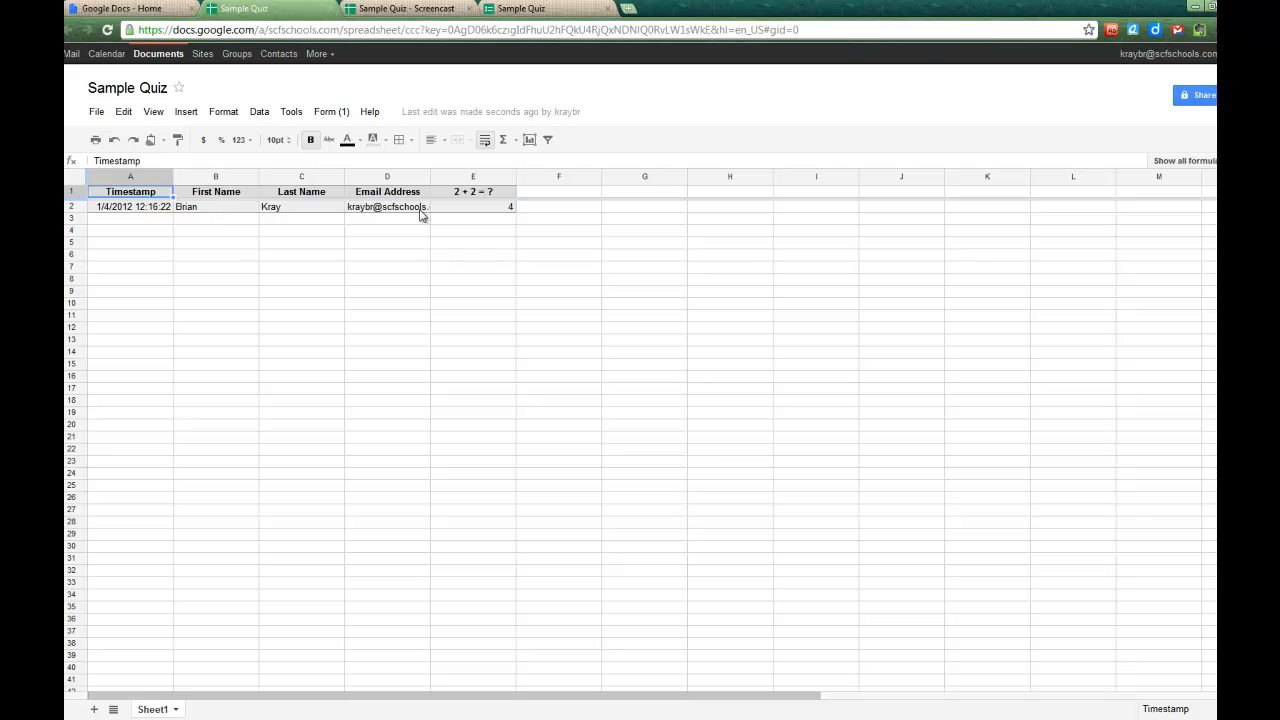
- Copy the live form's web address from the browser address bar
{"action": "left_click", "coordinate": [330, 112]}
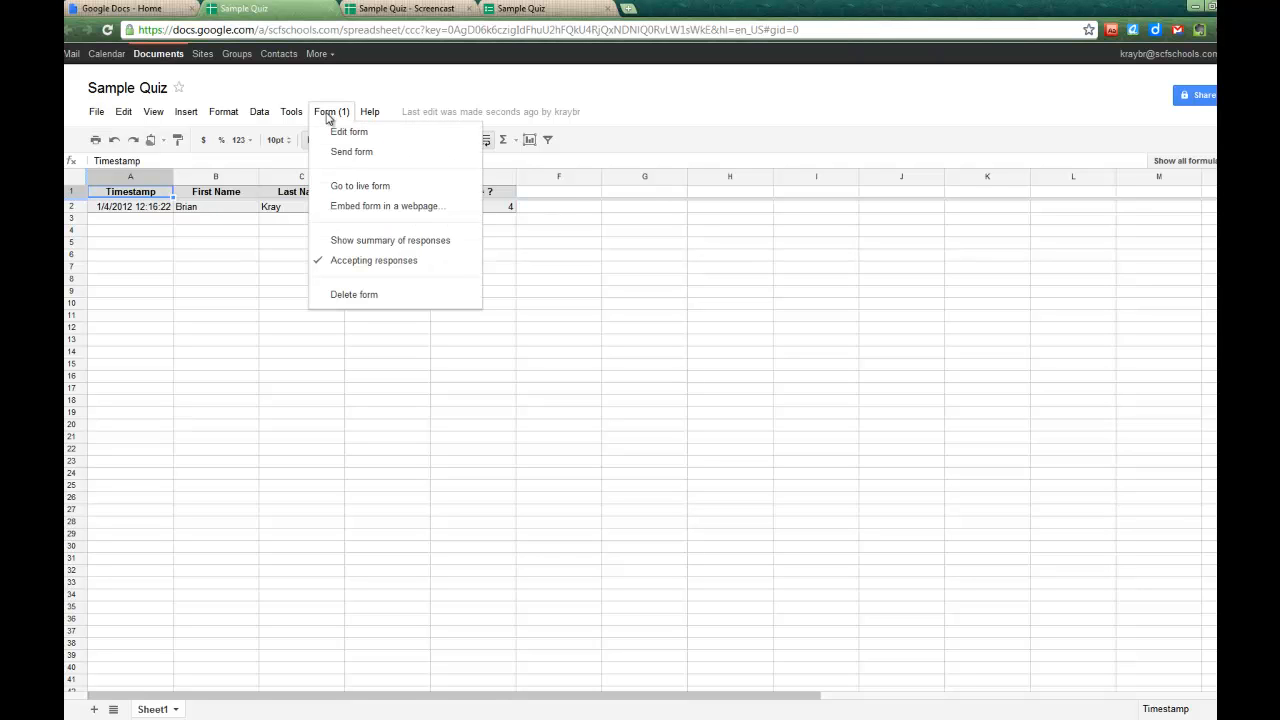
{"action": "left_click", "coordinate": [356, 185]}
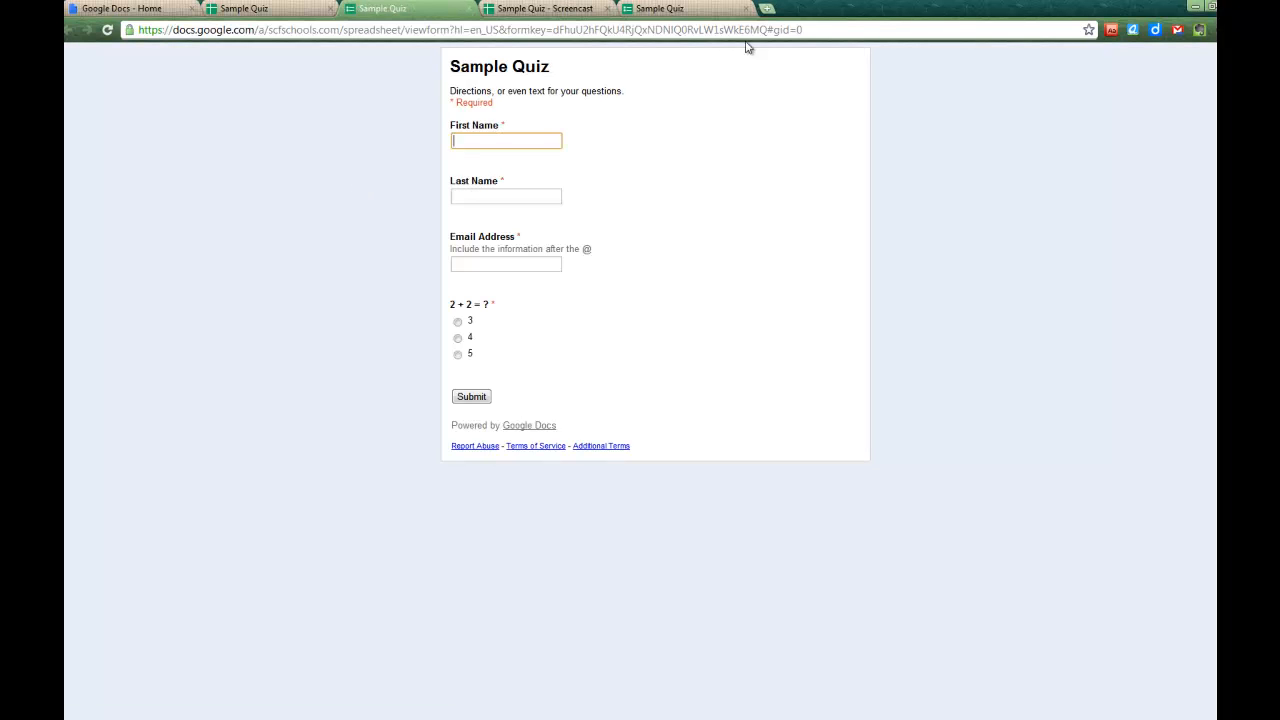
{"action": "left_click", "coordinate": [808, 30]}
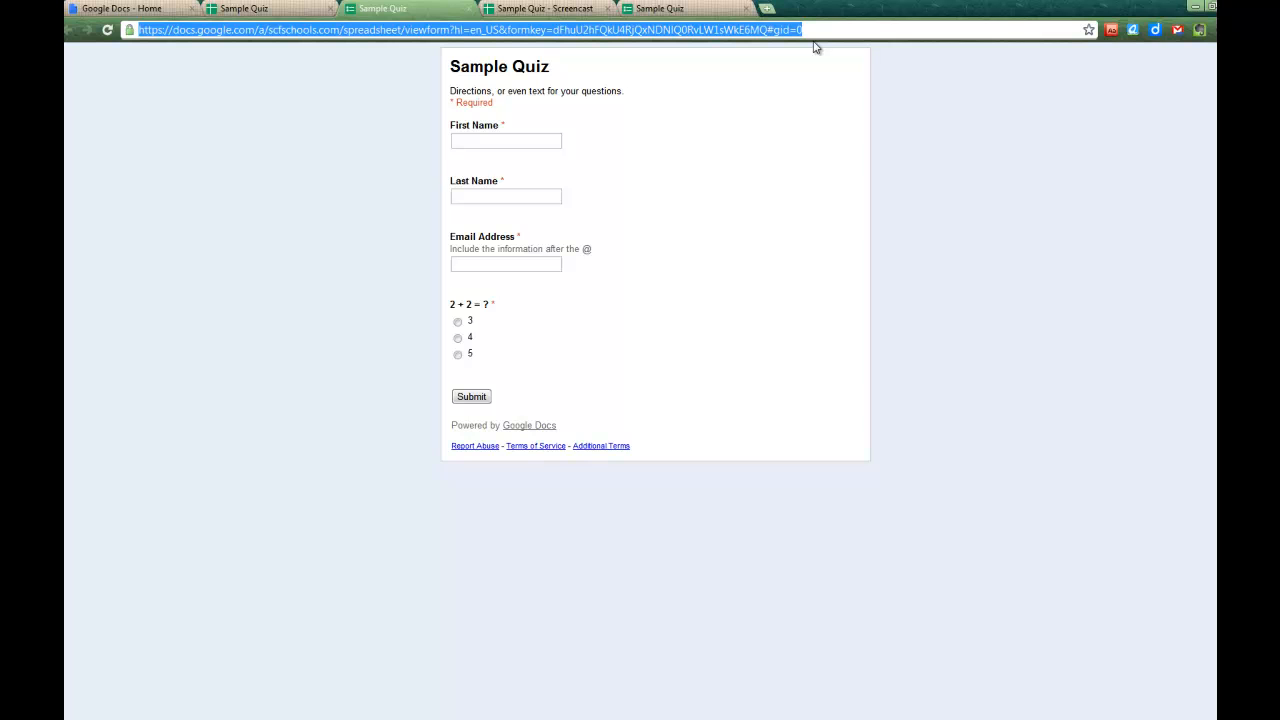
{"action": "right_click", "coordinate": [726, 33]}
{"action": "left_click", "coordinate": [765, 74]}
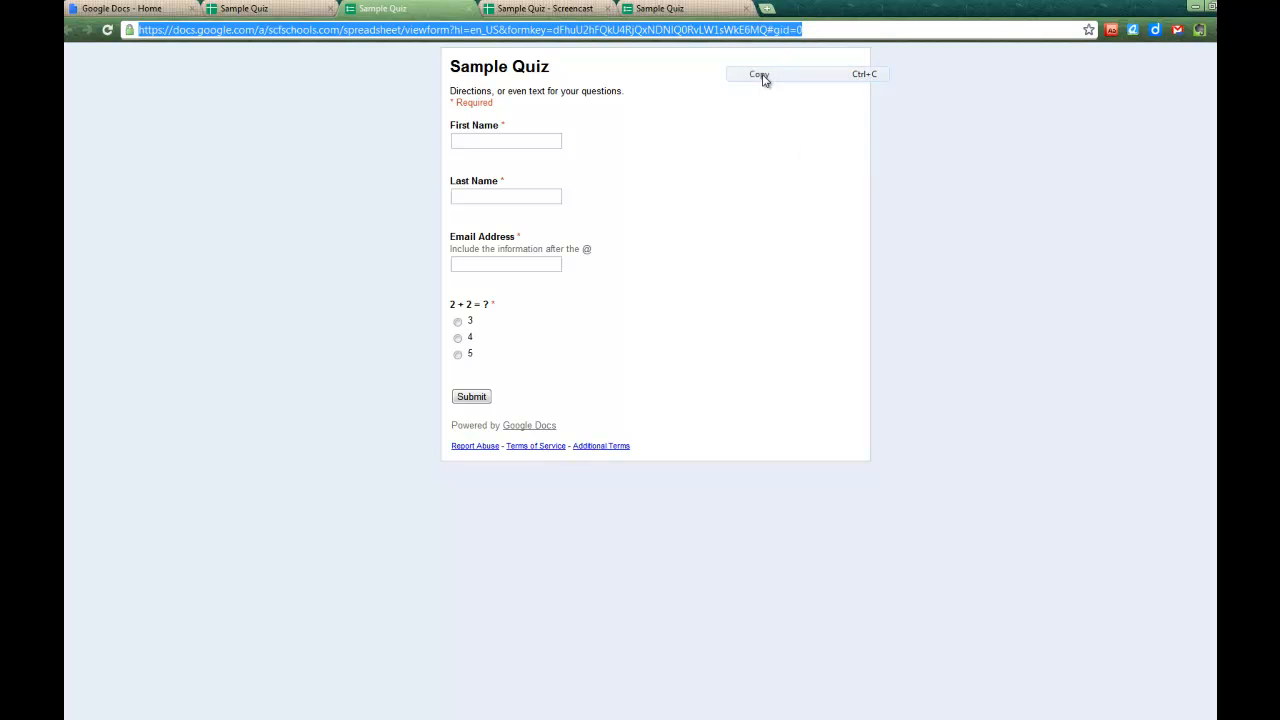
- Open the SCF Information Technology Department site from Google Sites
{"action": "left_click", "coordinate": [305, 7]}
{"action": "left_click", "coordinate": [208, 50]}
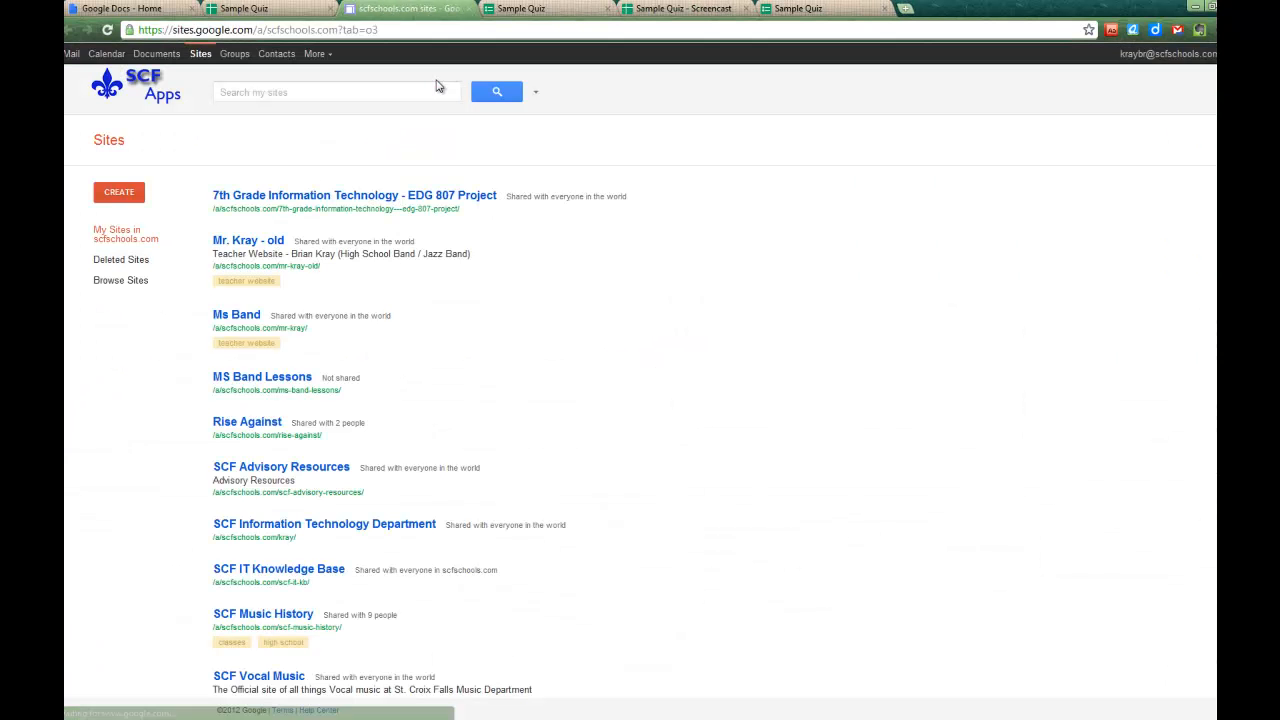
{"action": "left_click", "coordinate": [353, 527]}
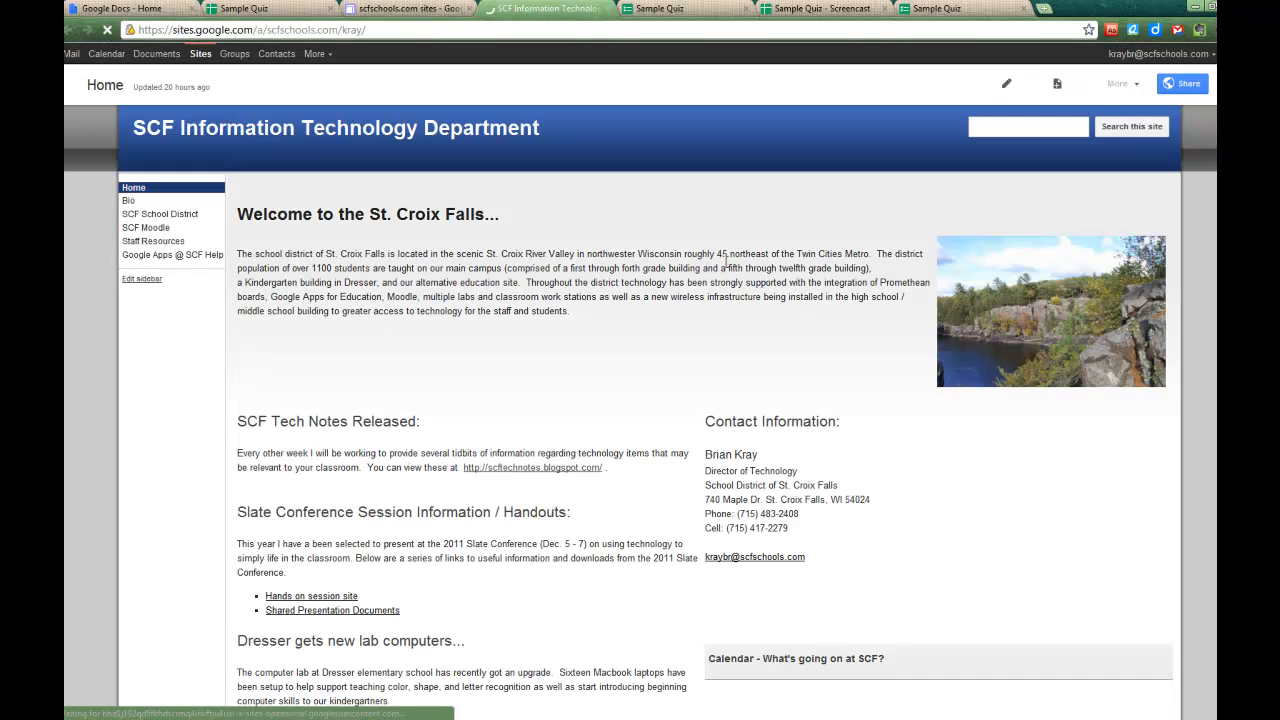
- Add a 'Sample Quiz' line below the welcome paragraph on the Home page
{"action": "left_click", "coordinate": [1006, 84]}
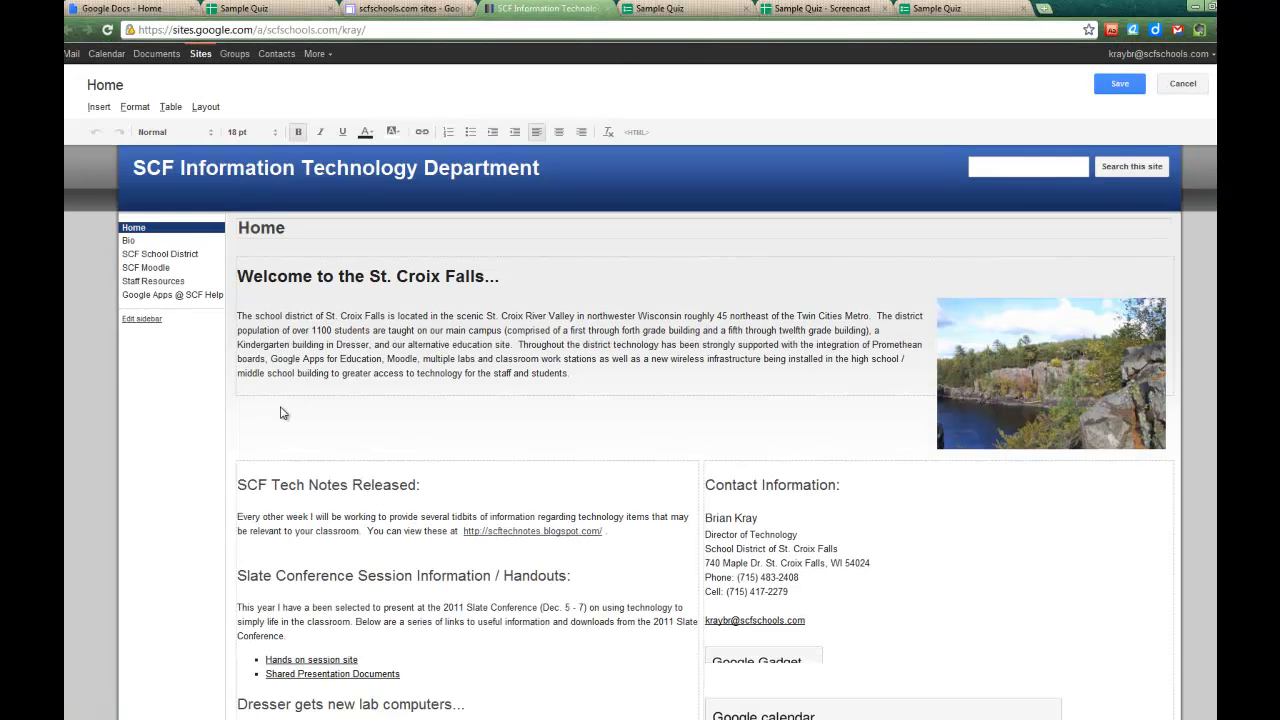
{"action": "left_click", "coordinate": [276, 387]}
{"action": "key", "text": "Return"}
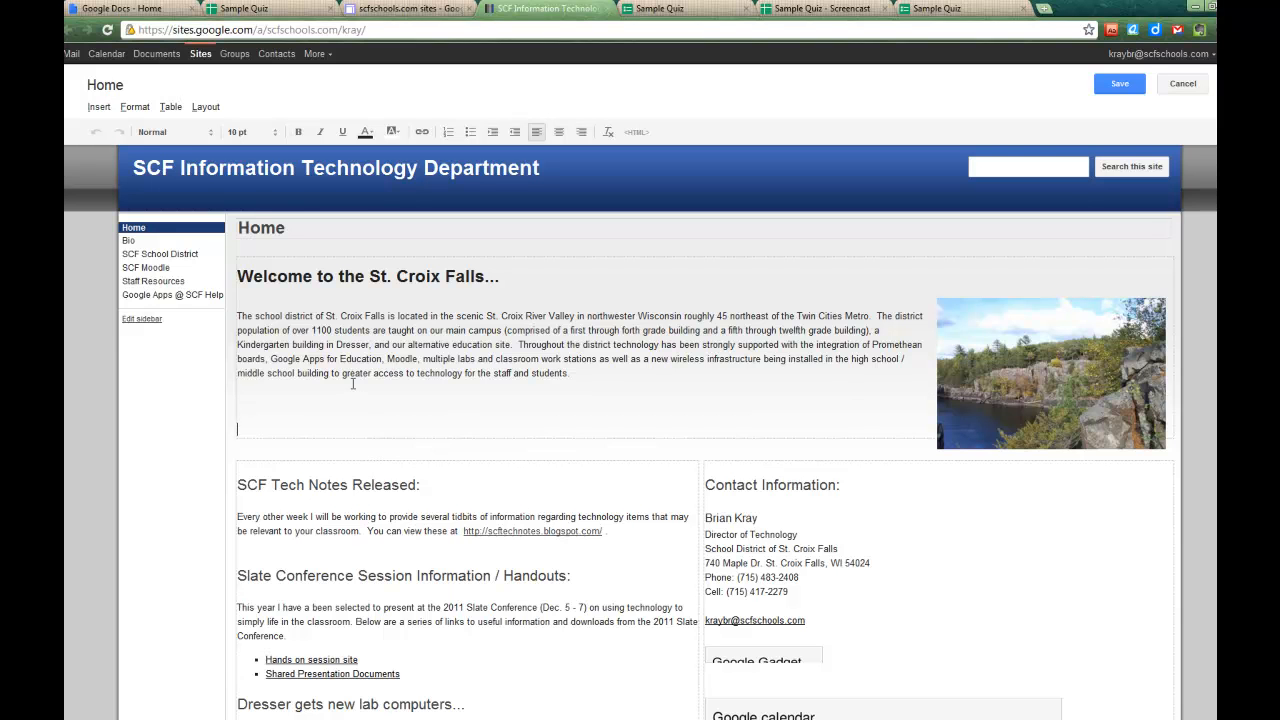
{"action": "type", "text": "Sample Quiz"}
{"action": "left_click_drag", "start_coordinate": [293, 416], "coordinate": [237, 417]}
- Link 'Sample Quiz' to the pasted form web address, opening in a new window
{"action": "left_click", "coordinate": [422, 132]}
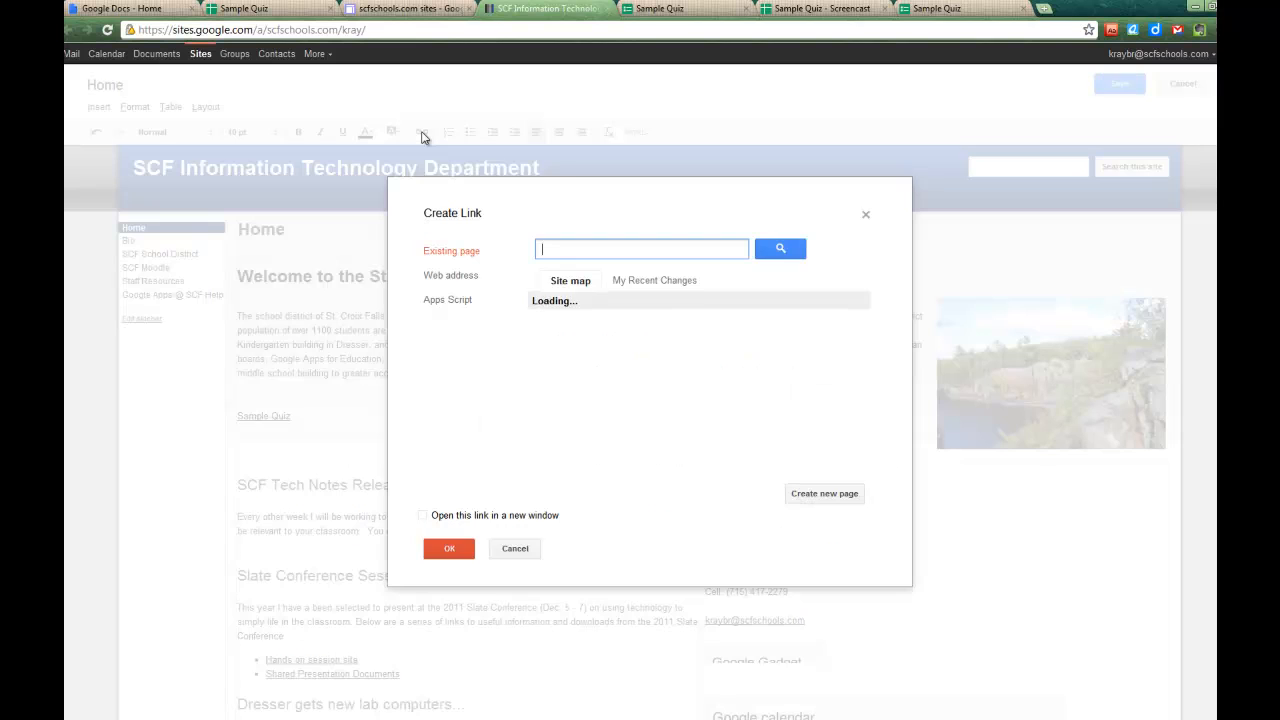
{"action": "left_click", "coordinate": [451, 278]}
{"action": "right_click", "coordinate": [542, 274]}
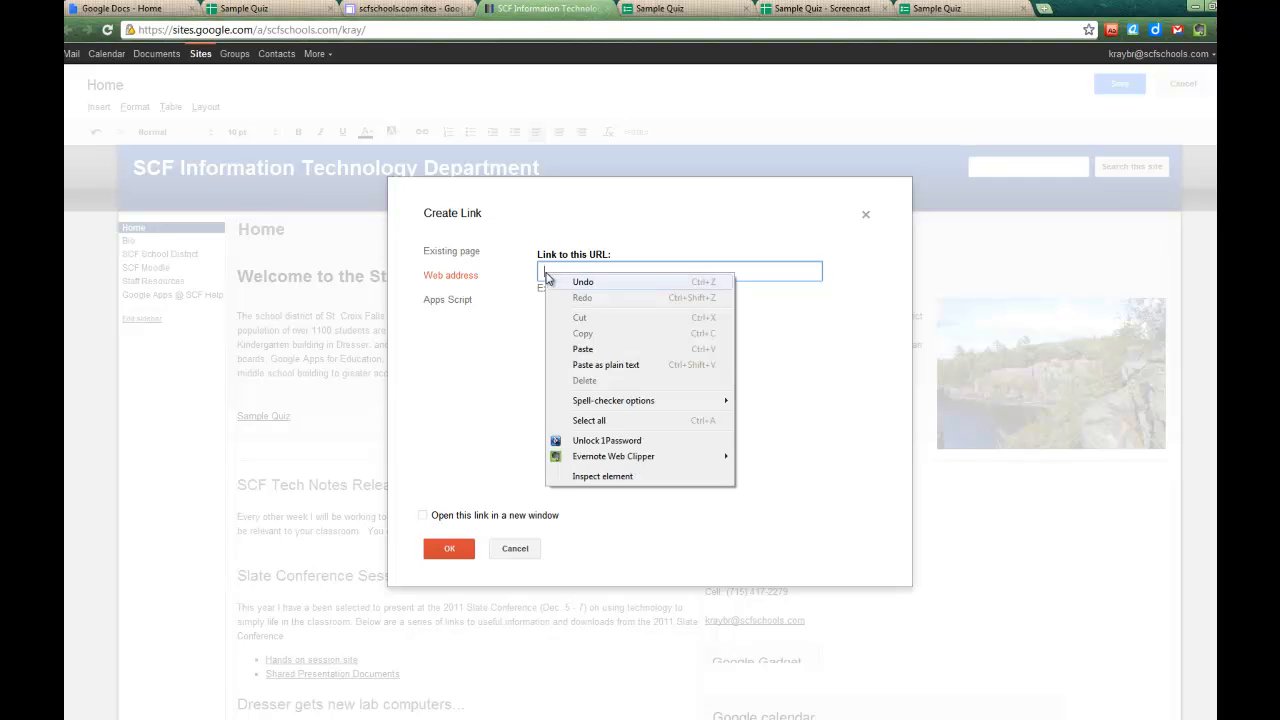
{"action": "left_click", "coordinate": [584, 348]}
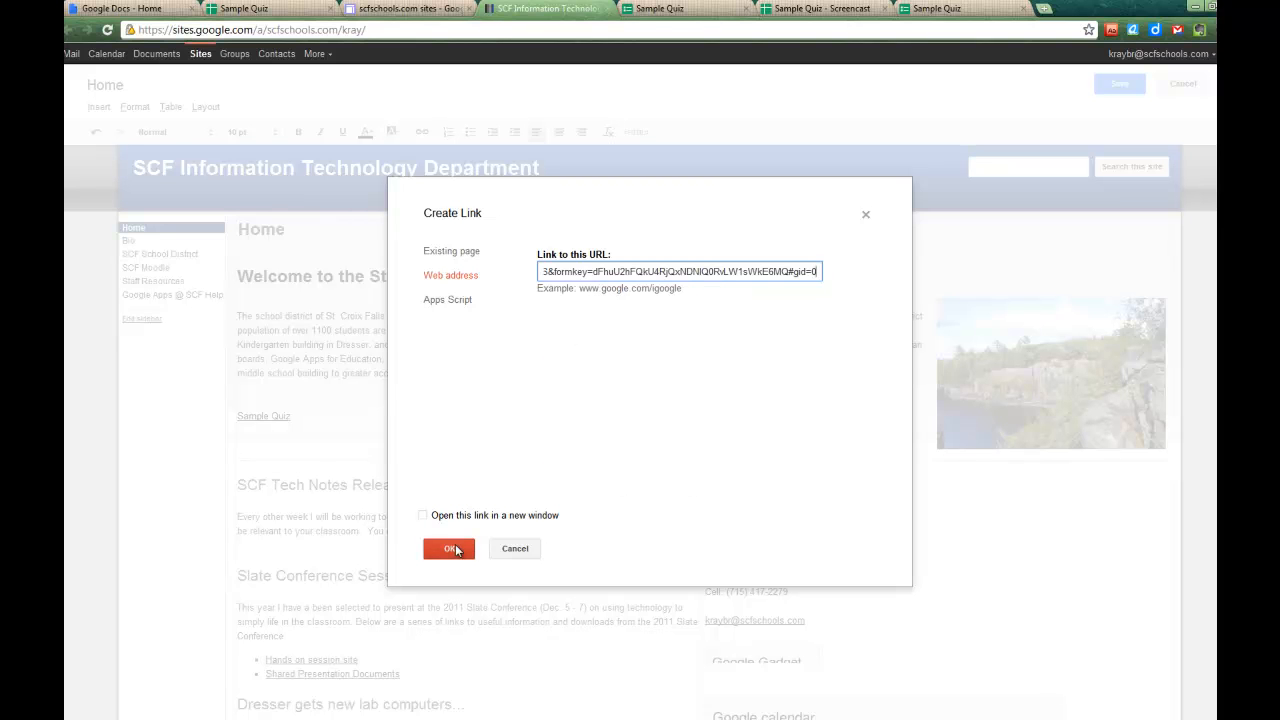
{"action": "left_click", "coordinate": [424, 517]}
{"action": "left_click", "coordinate": [449, 548]}
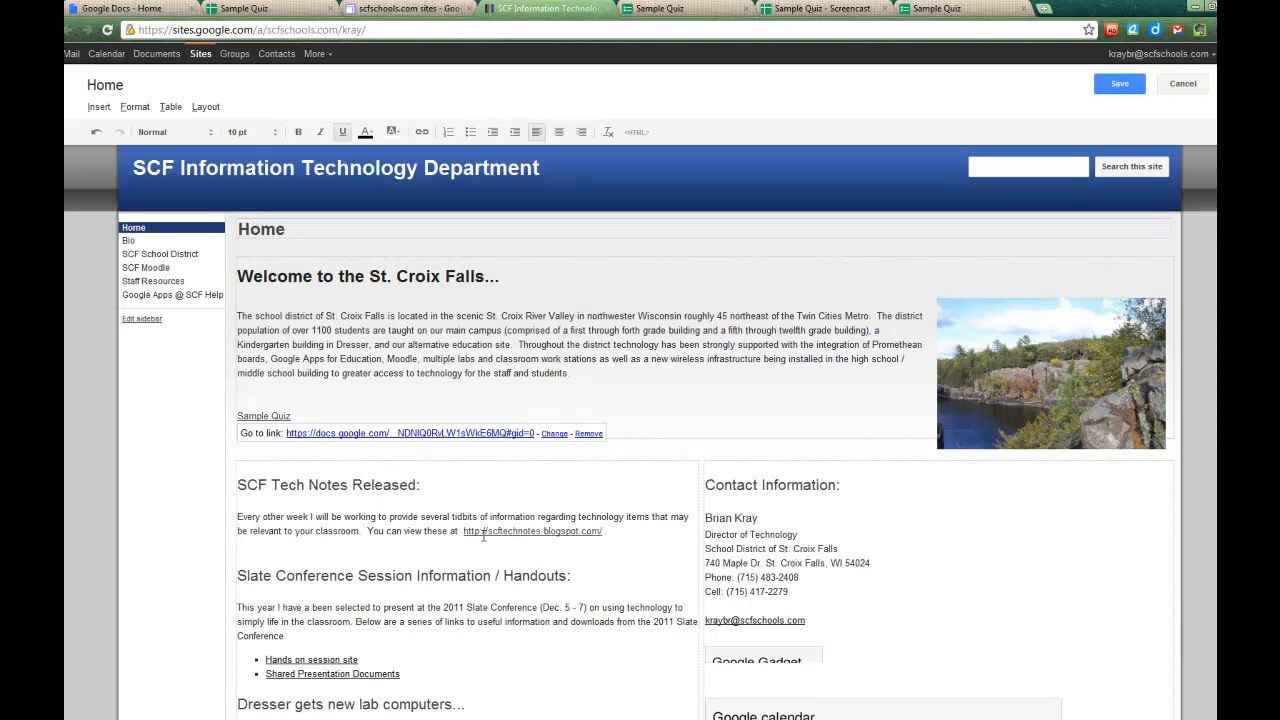
- Save the Home page, check that the Sample Quiz link opens the form, then return to the spreadsheet
{"action": "left_click", "coordinate": [1116, 86]}
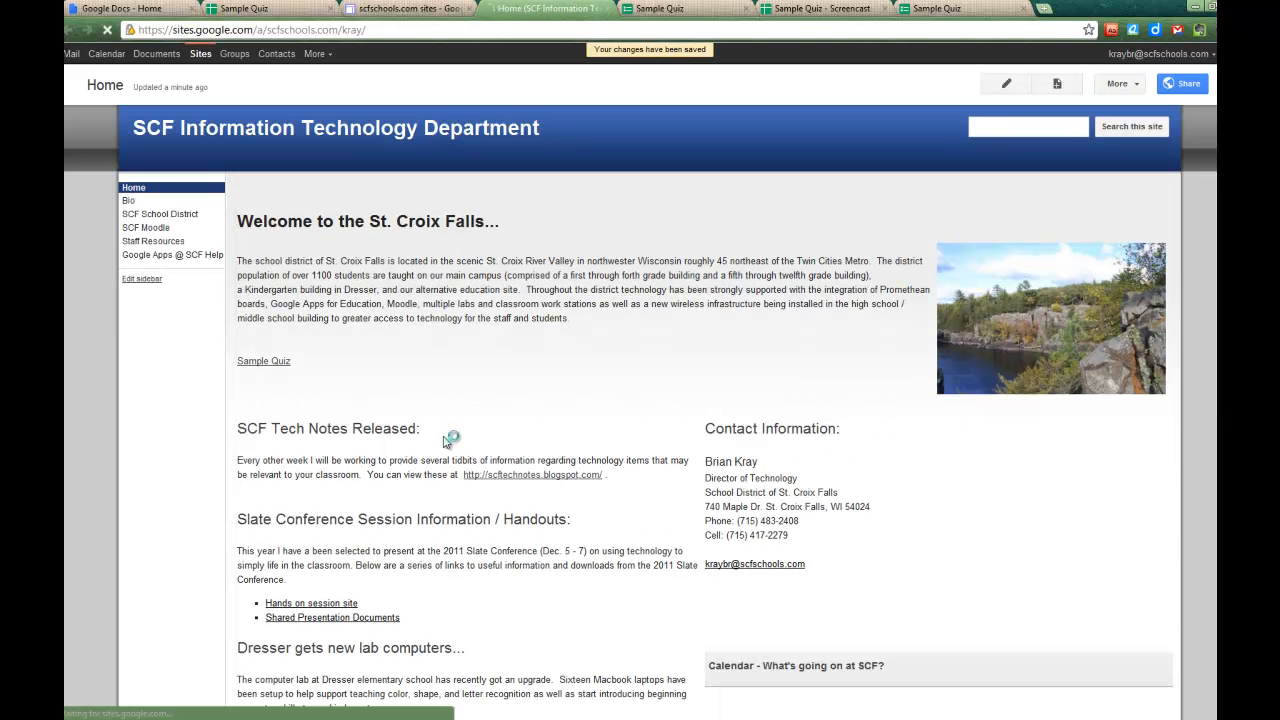
{"action": "left_click", "coordinate": [268, 370]}
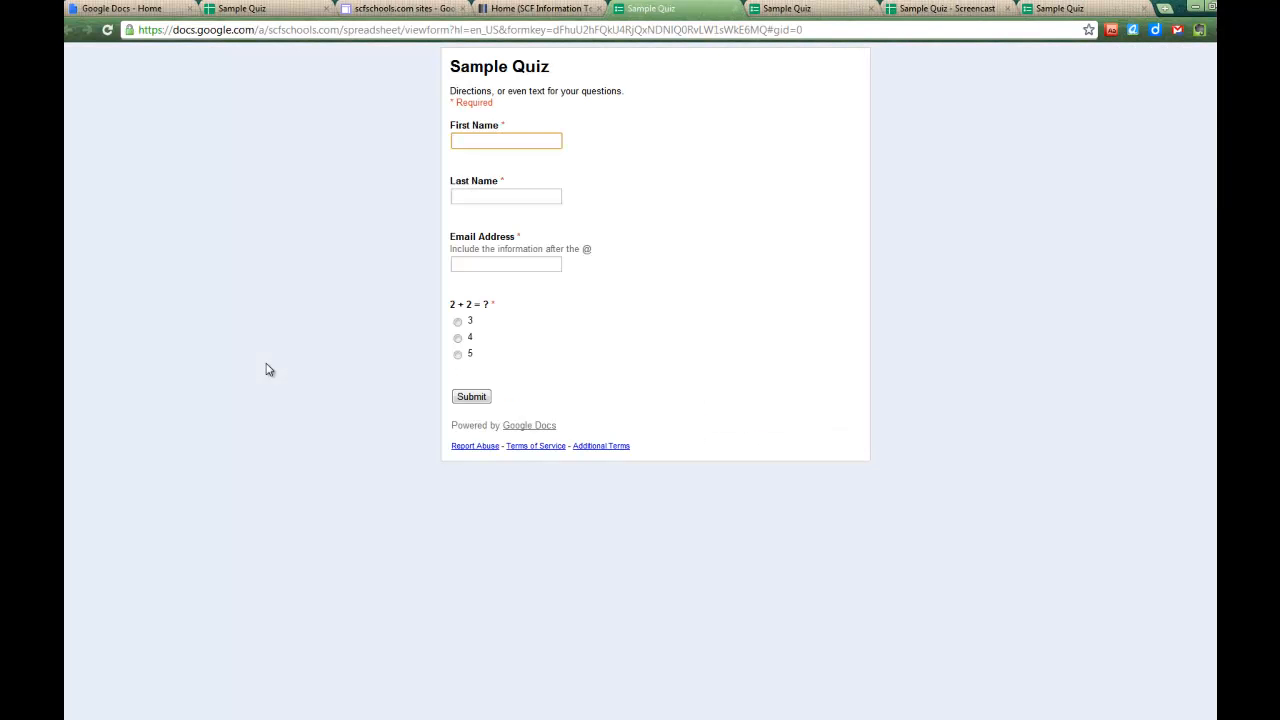
{"action": "left_click", "coordinate": [735, 10]}
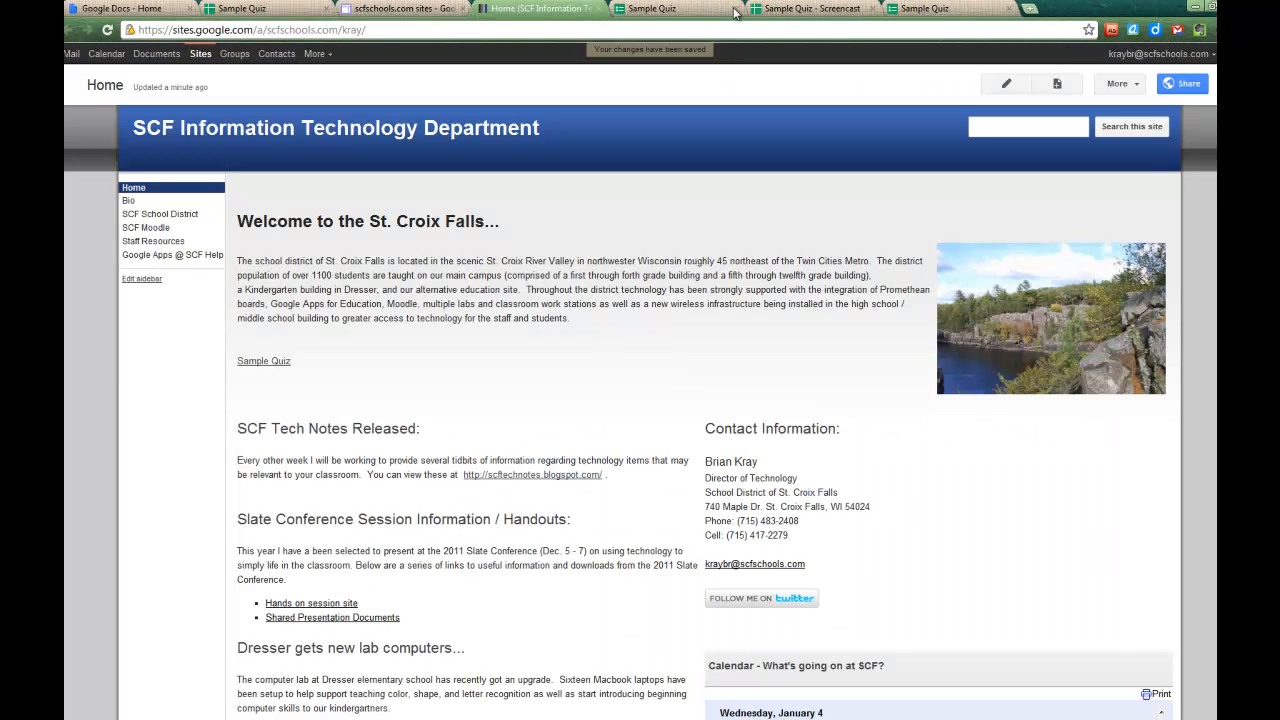
{"action": "left_click", "coordinate": [255, 8]}
{"action": "left_click", "coordinate": [330, 112]}
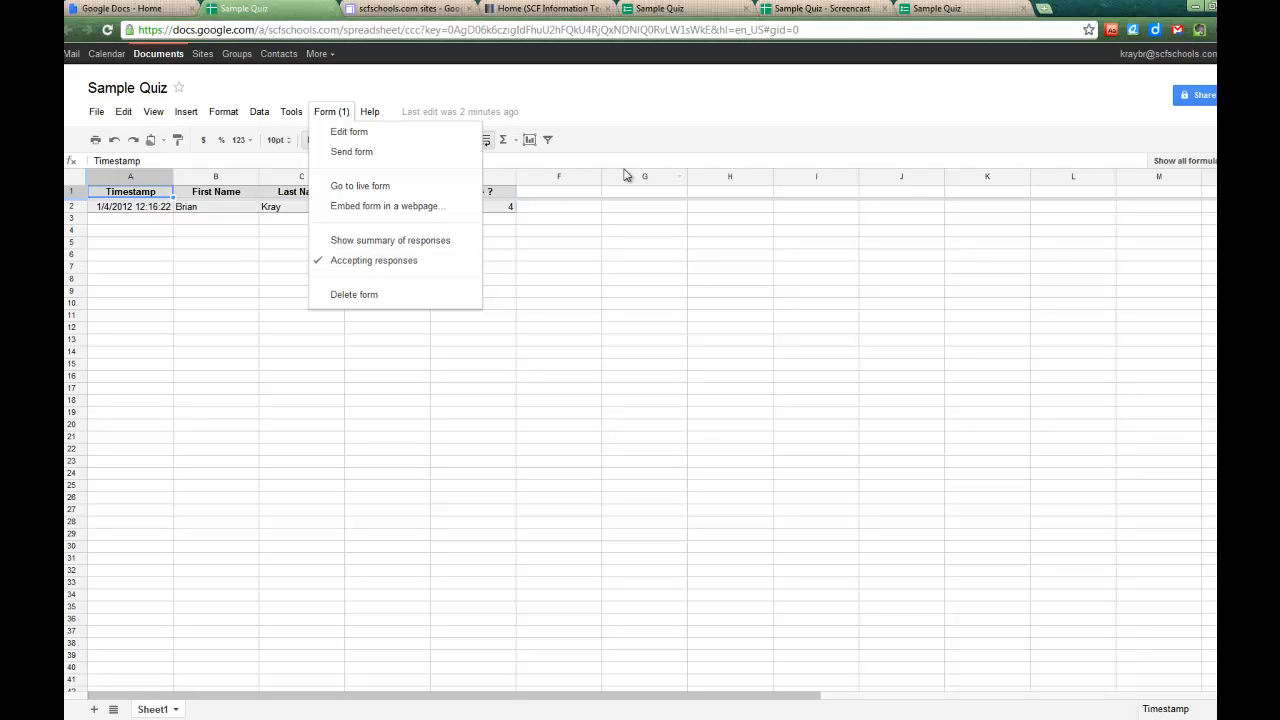
- Put the live quiz in its own window, look over the fuller Sample Quiz form, then open Sample Quiz - Screencast
{"action": "left_click", "coordinate": [668, 9]}
{"action": "left_click_drag", "start_coordinate": [682, 8], "coordinate": [740, 107]}
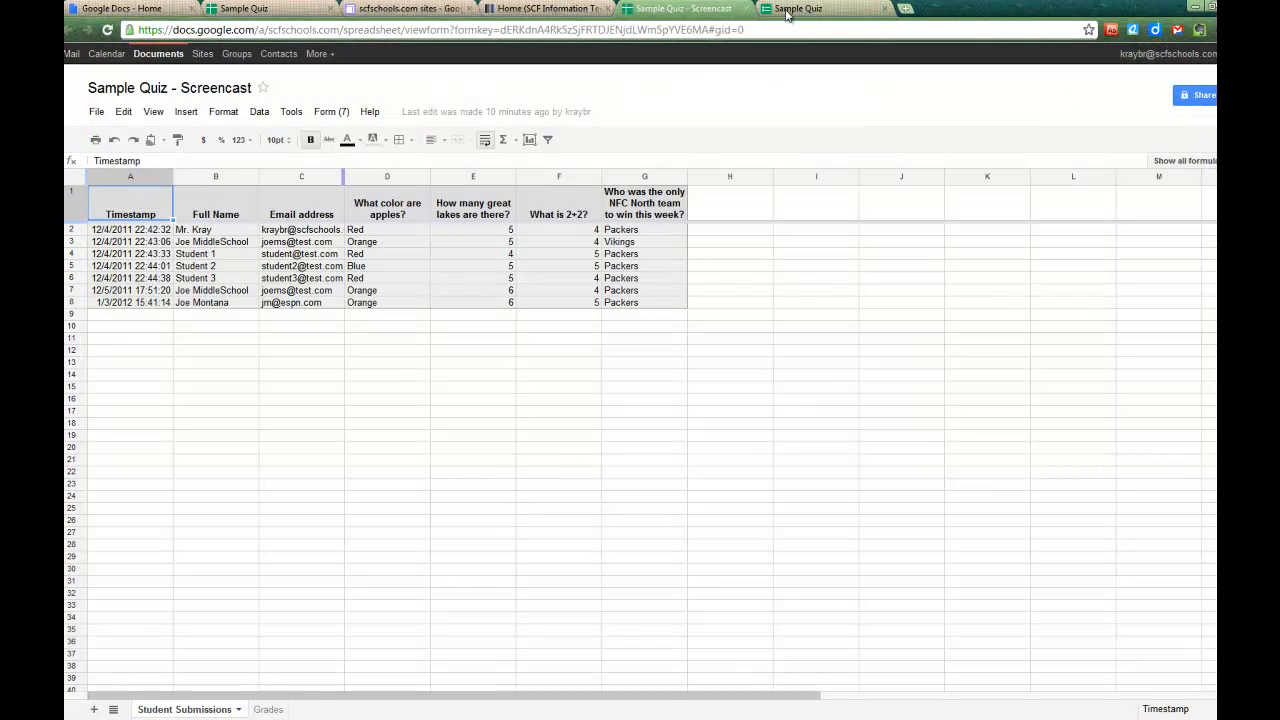
{"action": "left_click", "coordinate": [787, 12]}
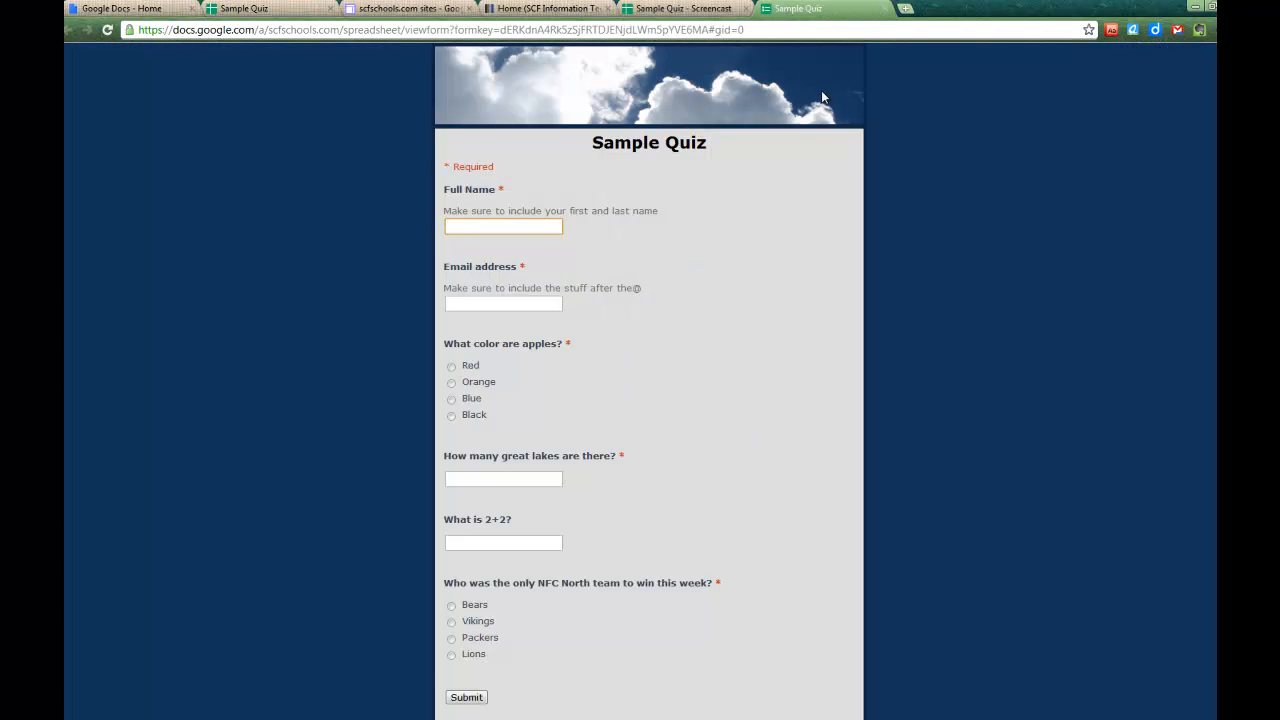
{"action": "scroll", "coordinate": [780, 310], "scroll_direction": "down", "scroll_amount": 1}
{"action": "scroll", "coordinate": [814, 363], "scroll_direction": "up", "scroll_amount": 1}
{"action": "left_click", "coordinate": [659, 8]}
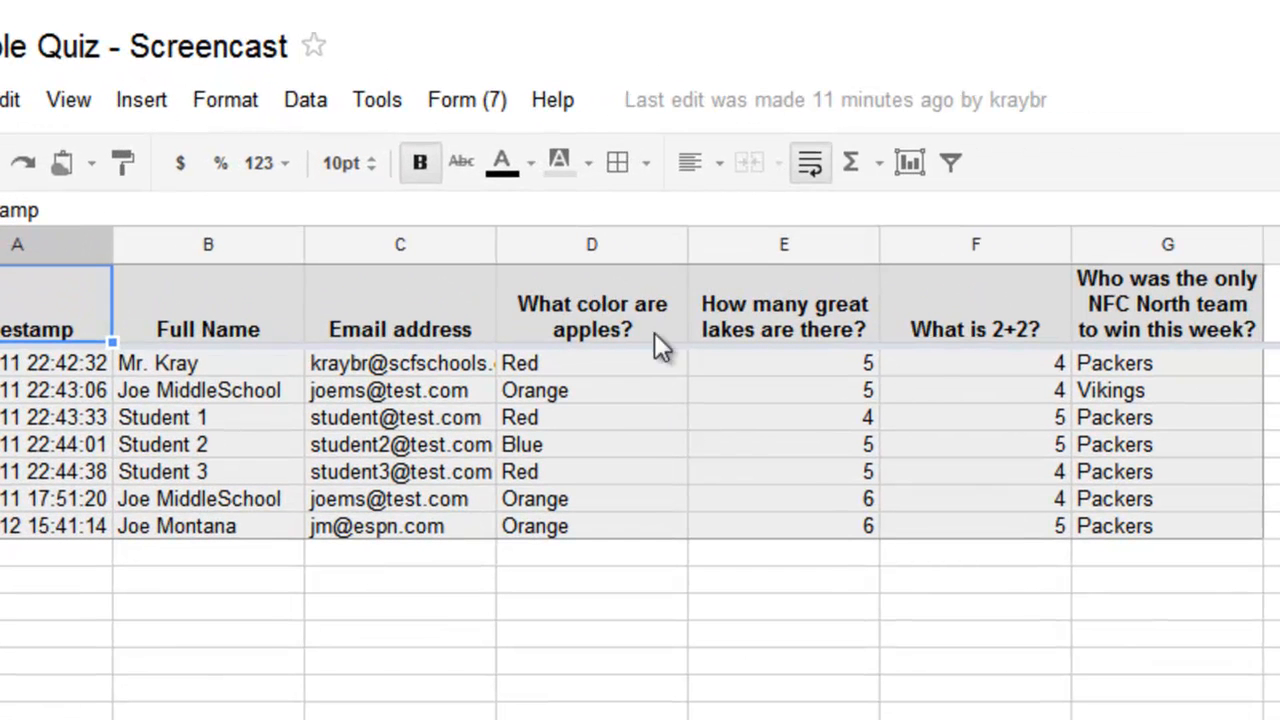
- Search the Script Gallery for 'Flubaroo', install it, and close the gallery
{"action": "left_click", "coordinate": [379, 100]}
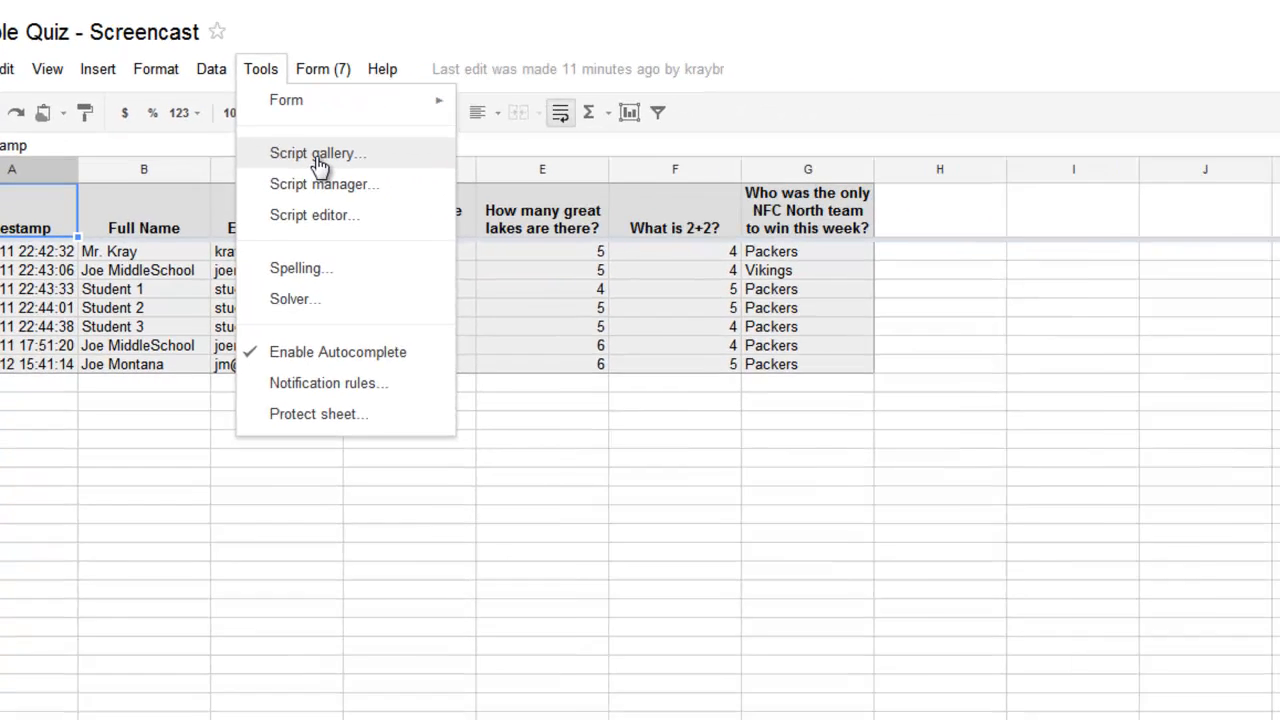
{"action": "left_click", "coordinate": [456, 226]}
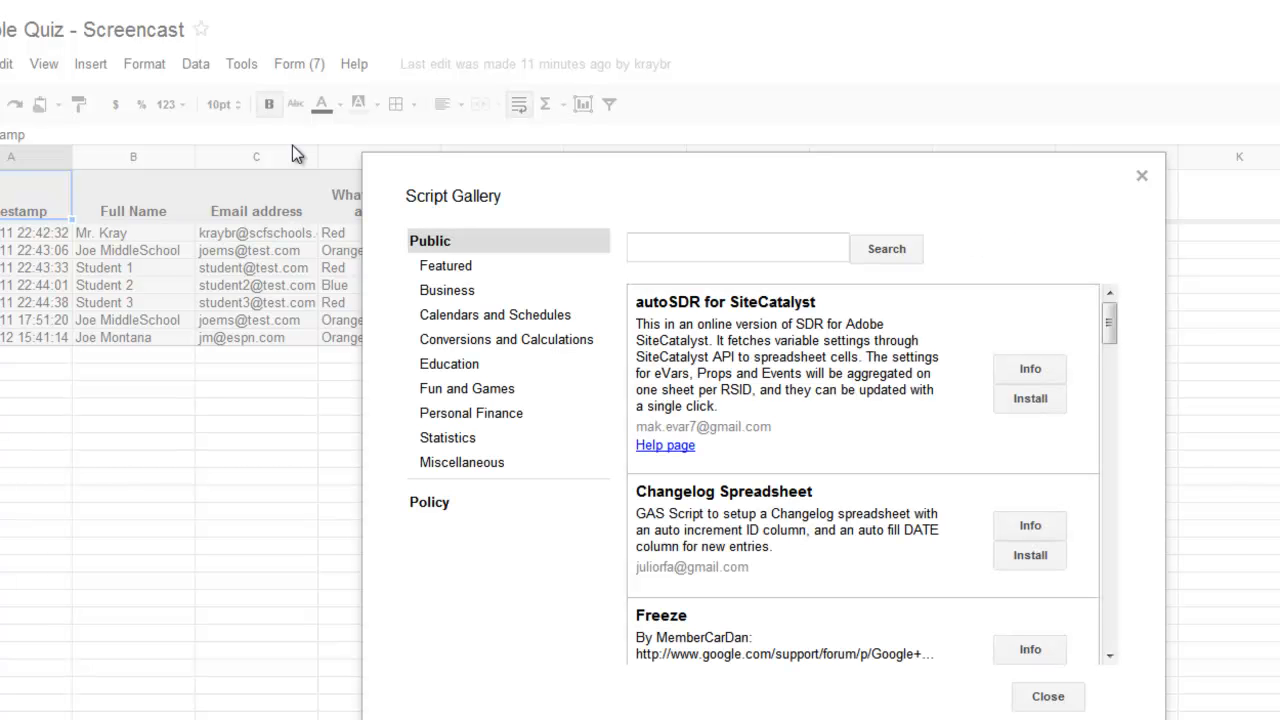
{"action": "left_click", "coordinate": [698, 250]}
{"action": "type", "text": "Flubarroo"}
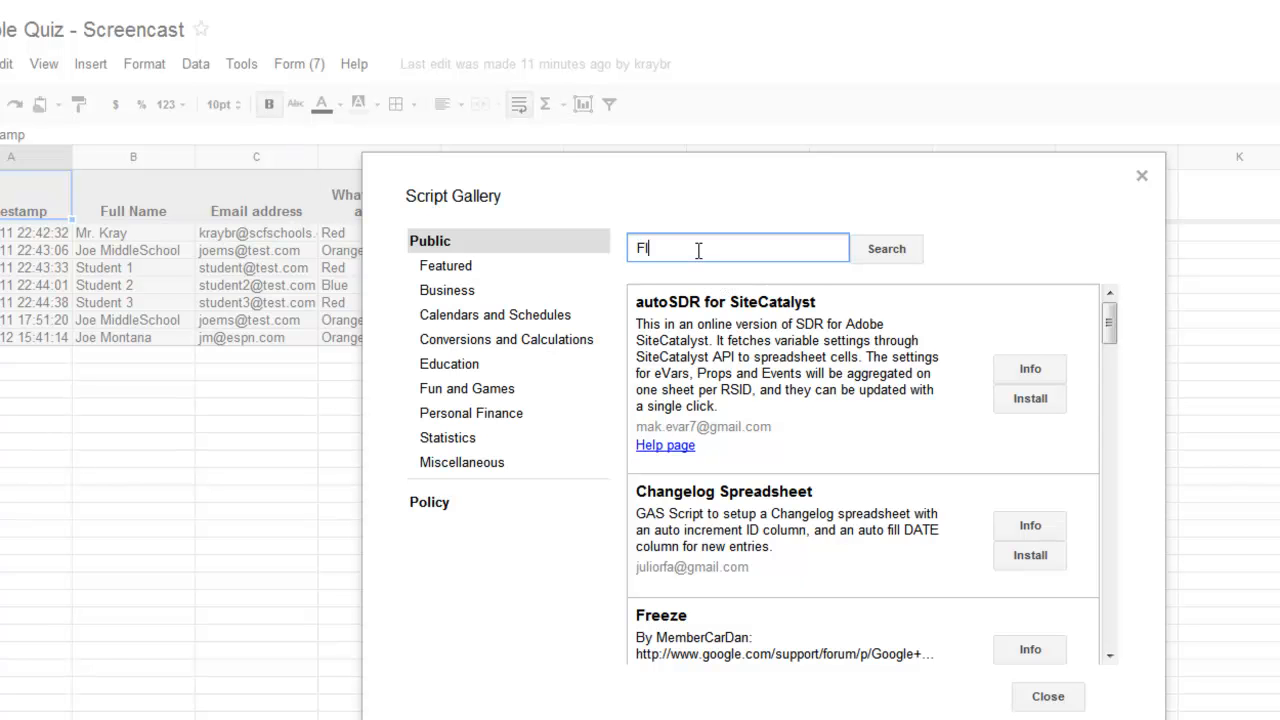
{"action": "key", "text": "BackSpace"}
{"action": "key", "text": "BackSpace"}
{"action": "key", "text": "BackSpace"}
{"action": "type", "text": "oo"}
{"action": "left_click", "coordinate": [900, 251]}
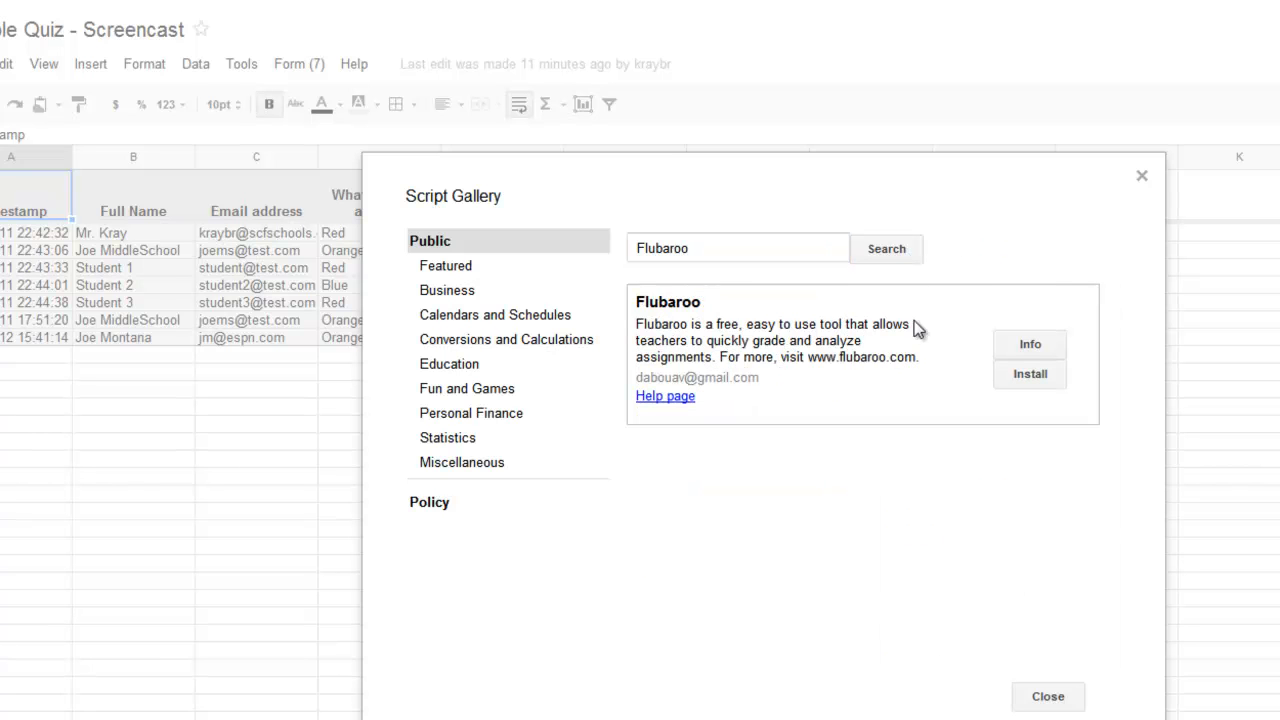
{"action": "left_click", "coordinate": [1030, 376]}
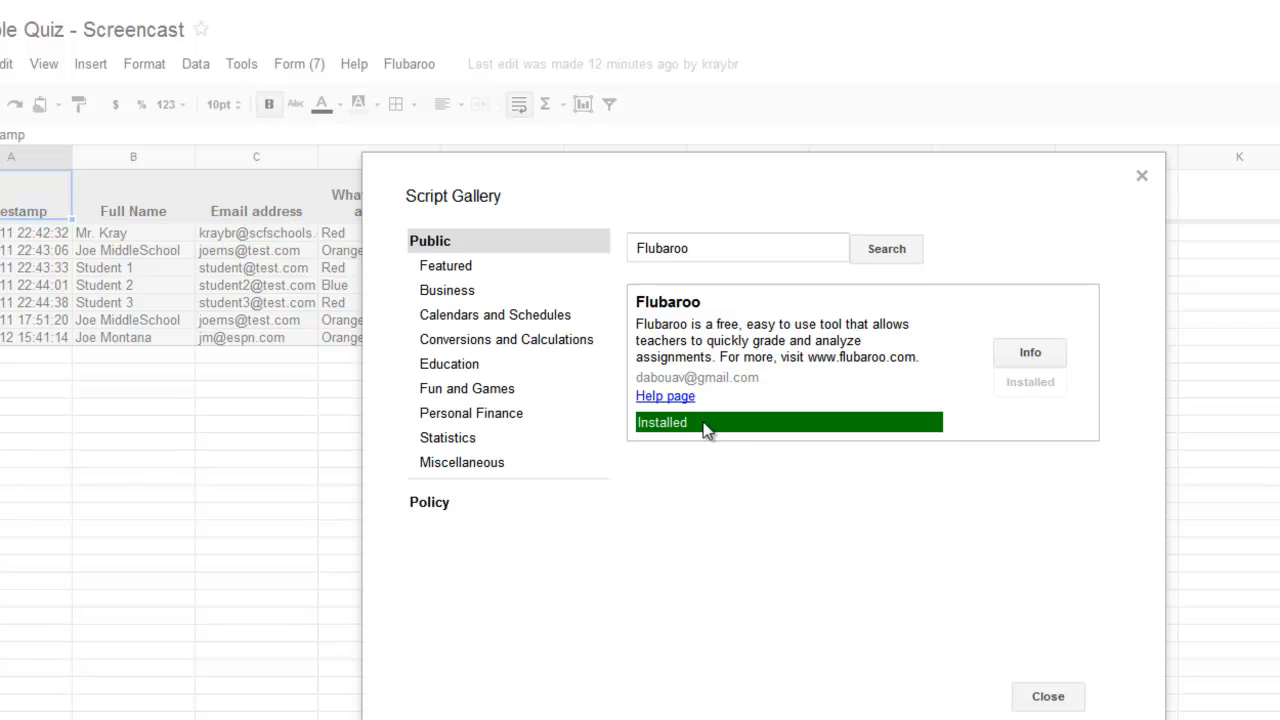
{"action": "left_click", "coordinate": [1048, 696]}
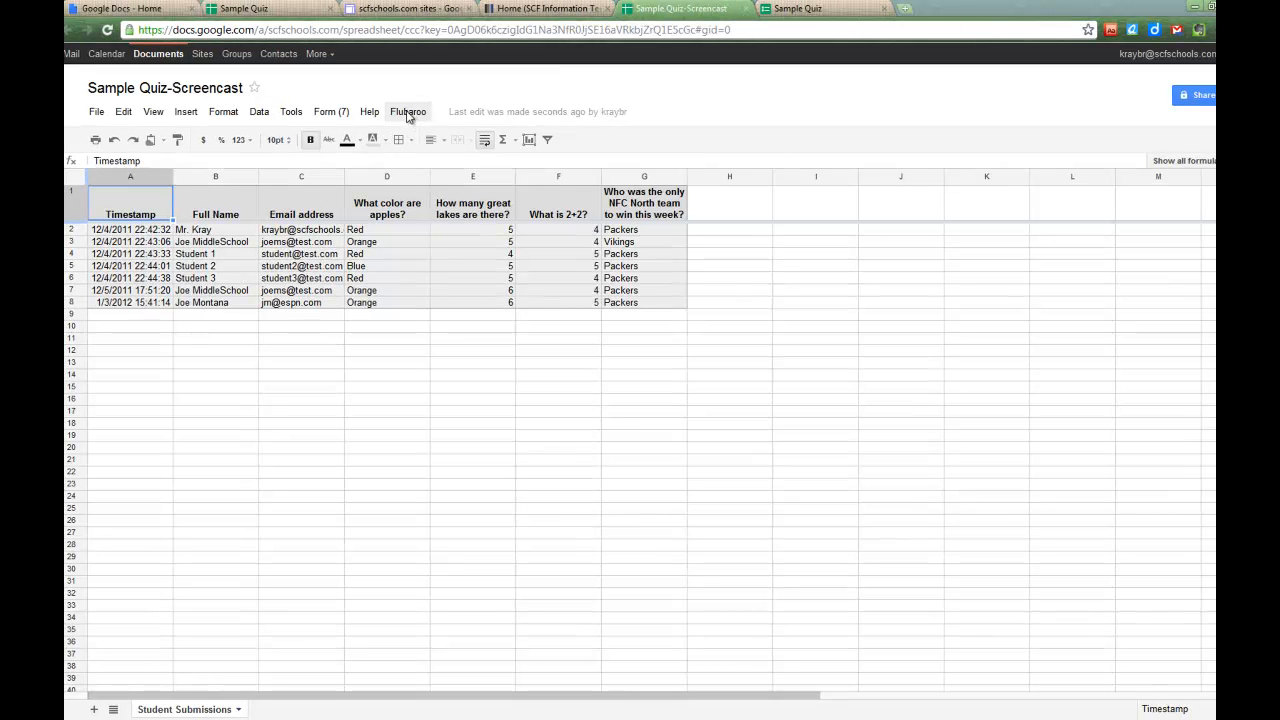
- Authorize Flubaroo, then run Grade Assignment again to bring up Grading Step 1
{"action": "left_click", "coordinate": [408, 115]}
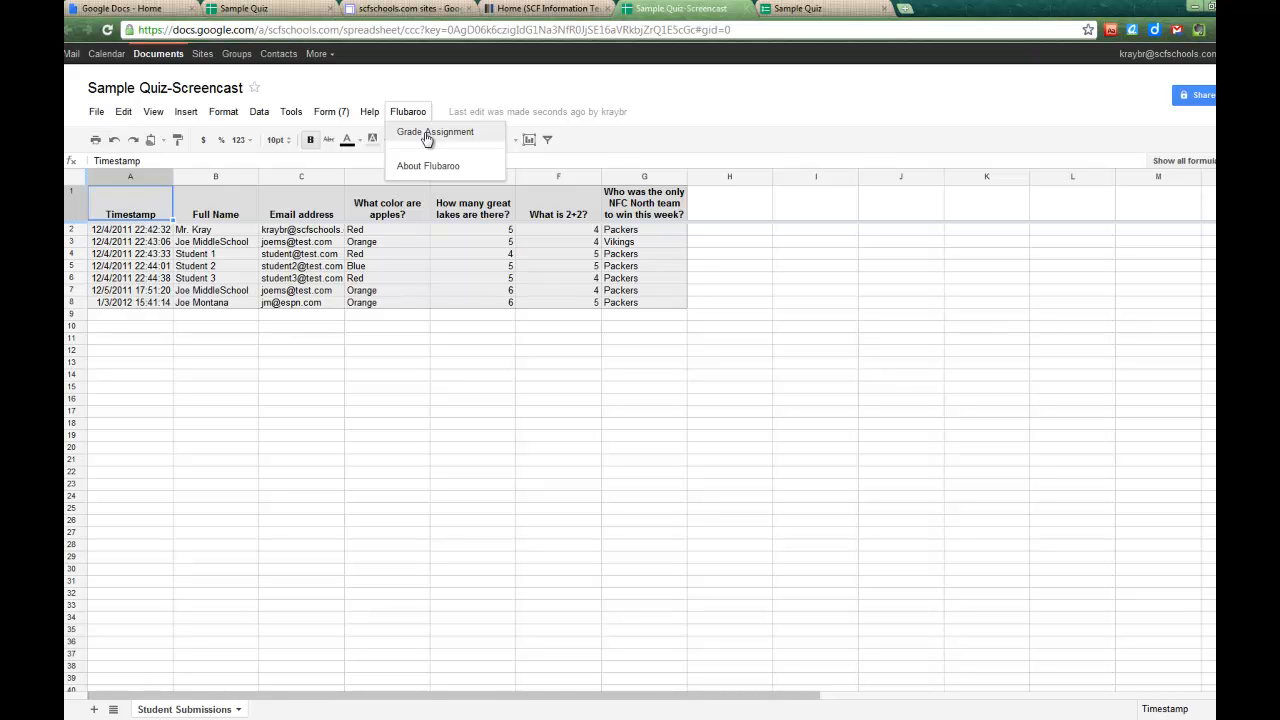
{"action": "left_click", "coordinate": [428, 136]}
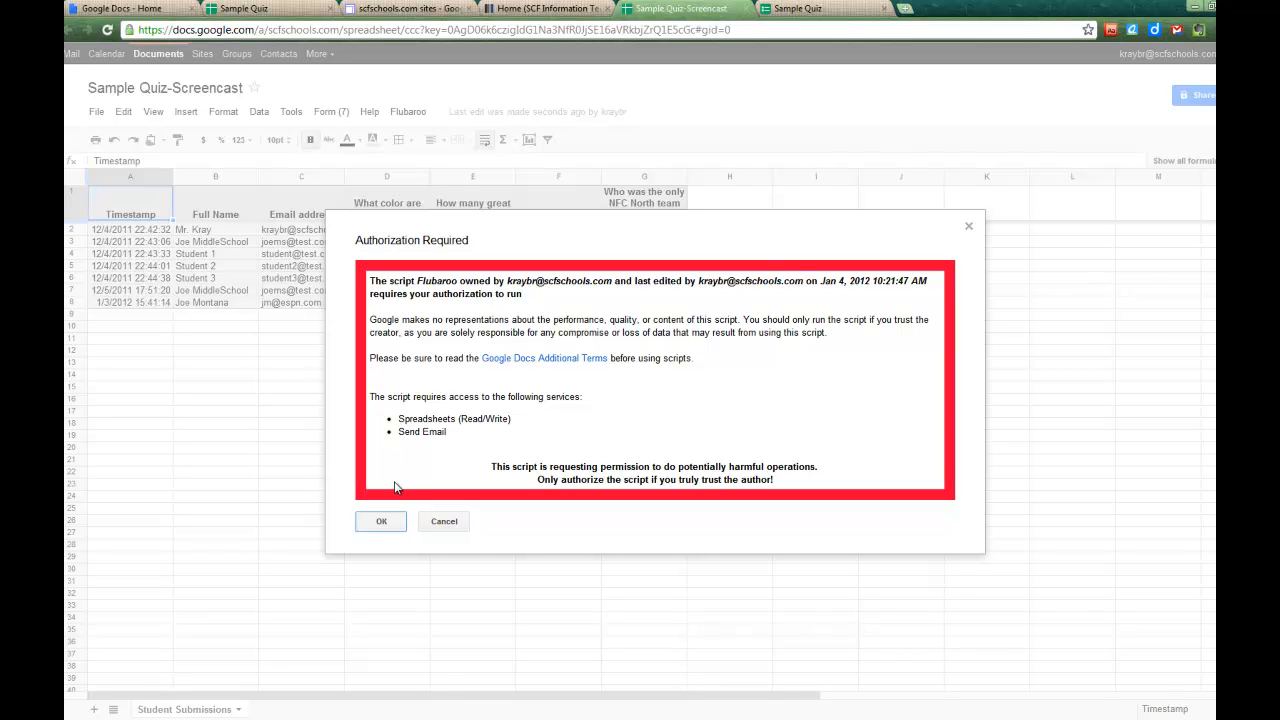
{"action": "left_click", "coordinate": [382, 523]}
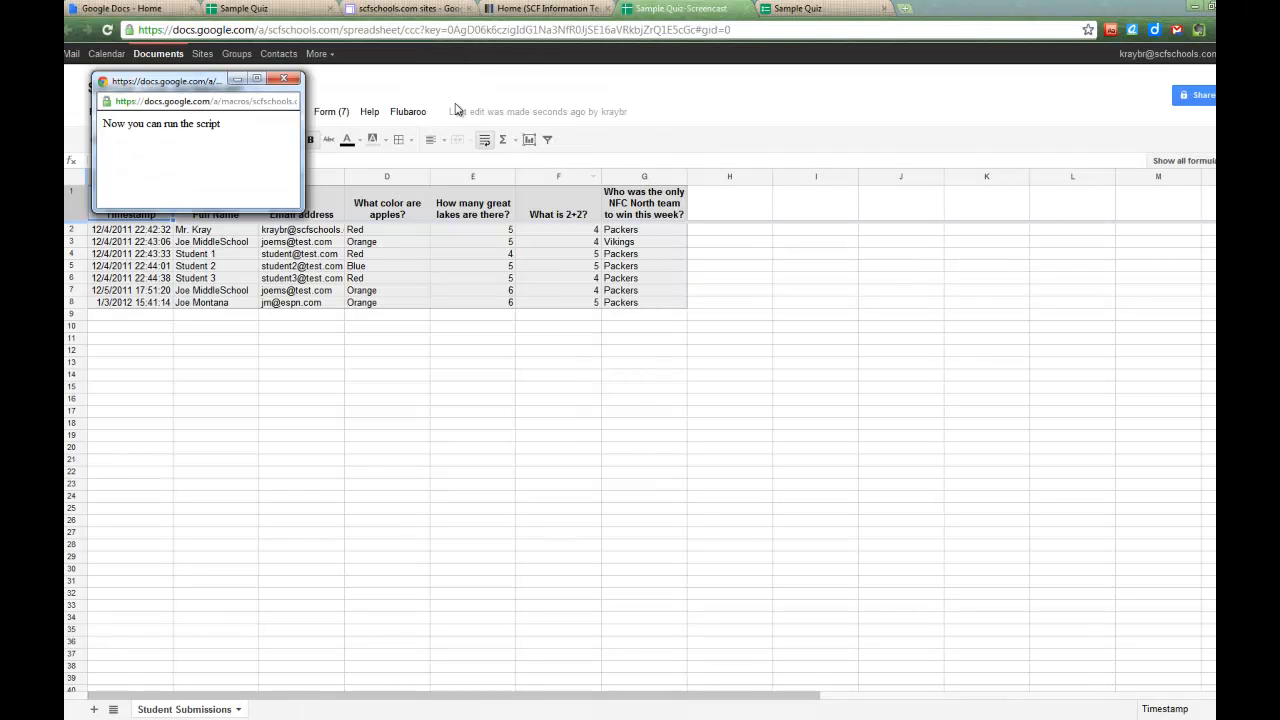
{"action": "left_click", "coordinate": [408, 112]}
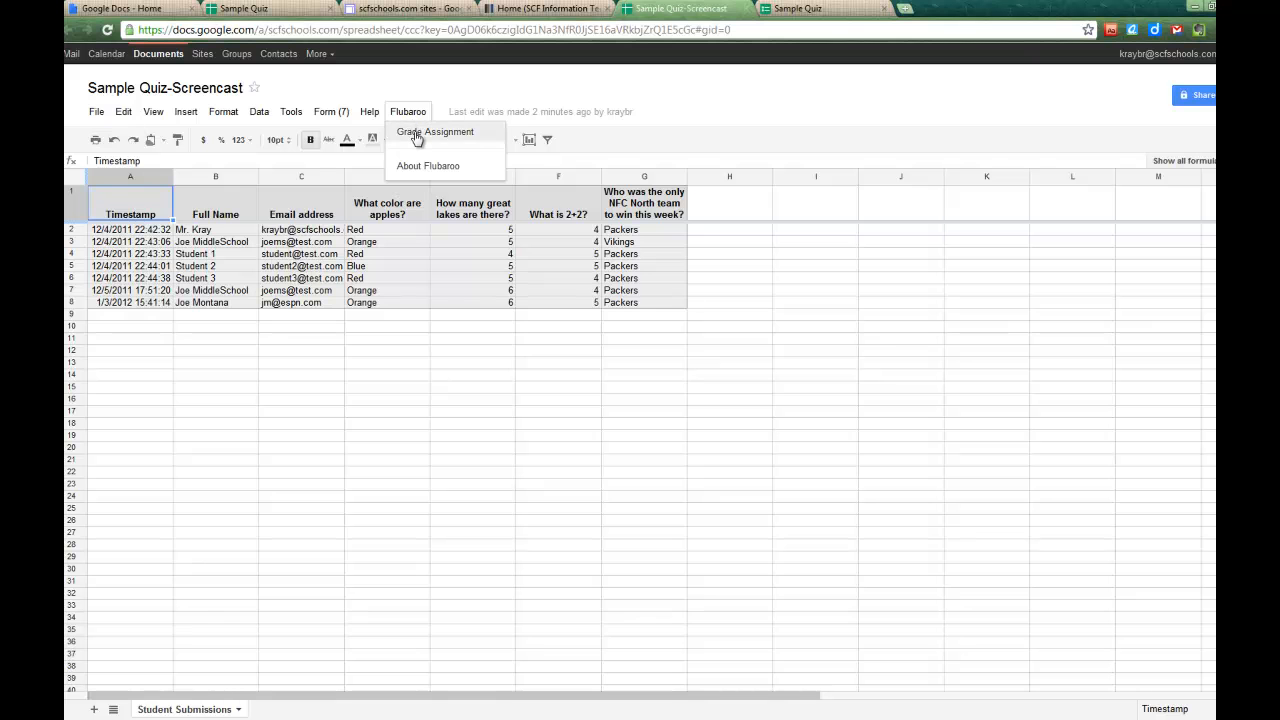
{"action": "left_click", "coordinate": [416, 133]}
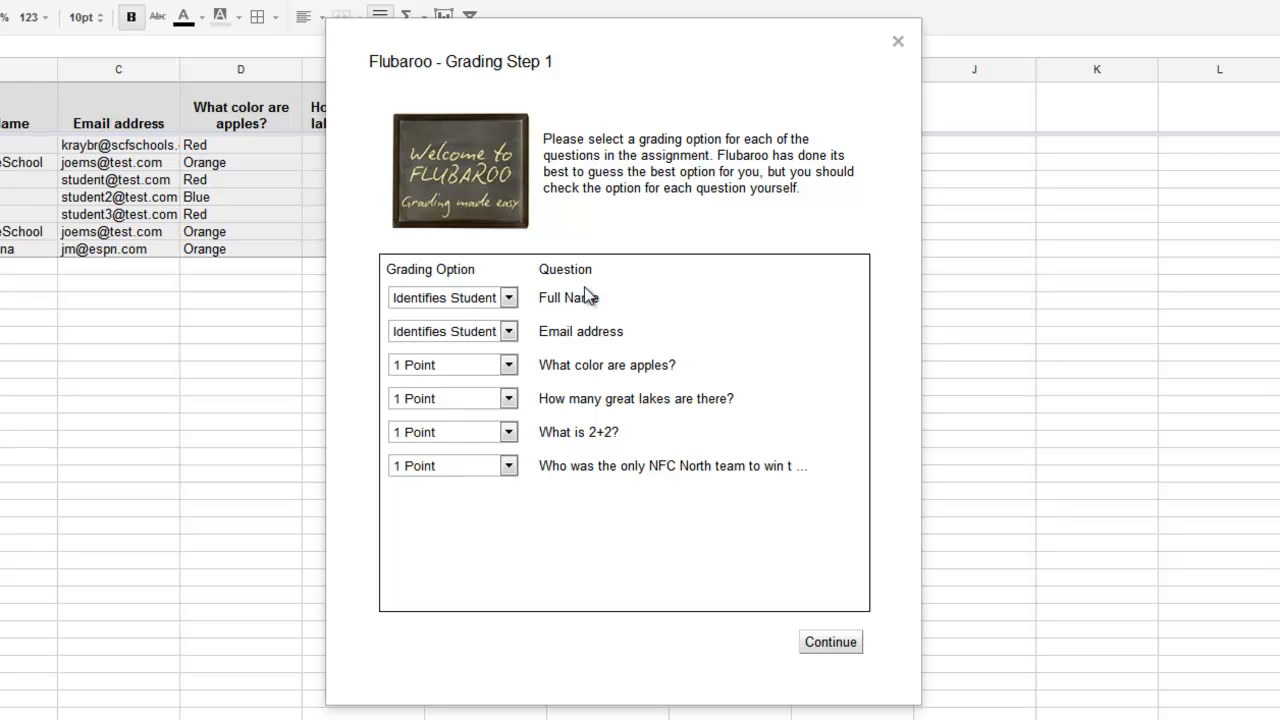
- Keep Full Name as the student identifier and 1 point for every question
{"action": "left_click", "coordinate": [508, 298]}
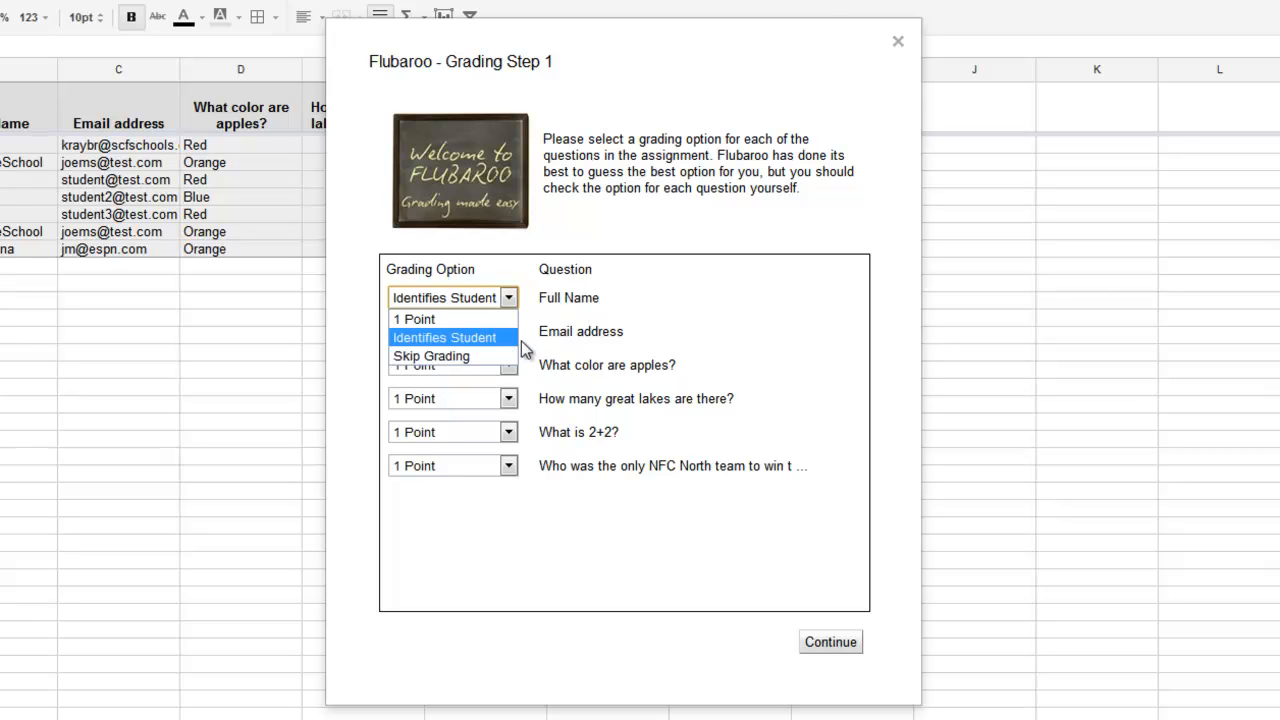
{"action": "left_click", "coordinate": [765, 365]}
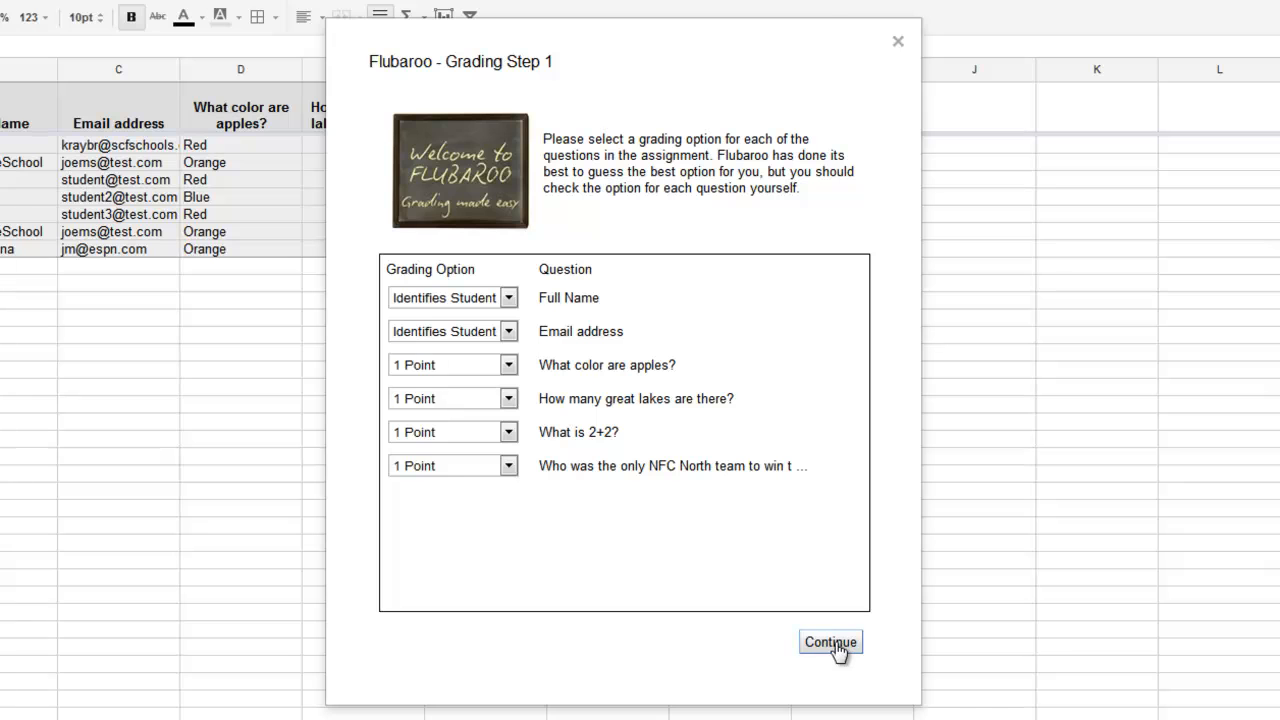
{"action": "left_click", "coordinate": [838, 644]}
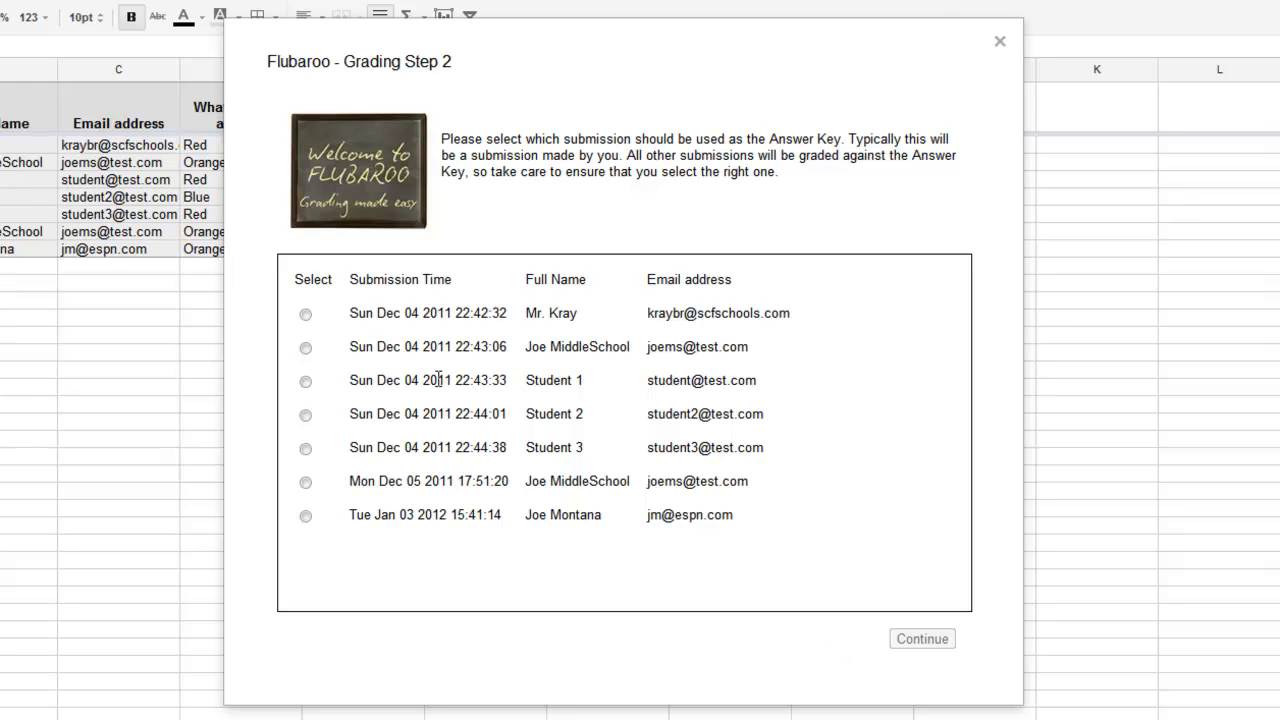
- Use the first submission as the answer key and grade all submissions
{"action": "left_click", "coordinate": [306, 315]}
{"action": "left_click", "coordinate": [922, 640]}
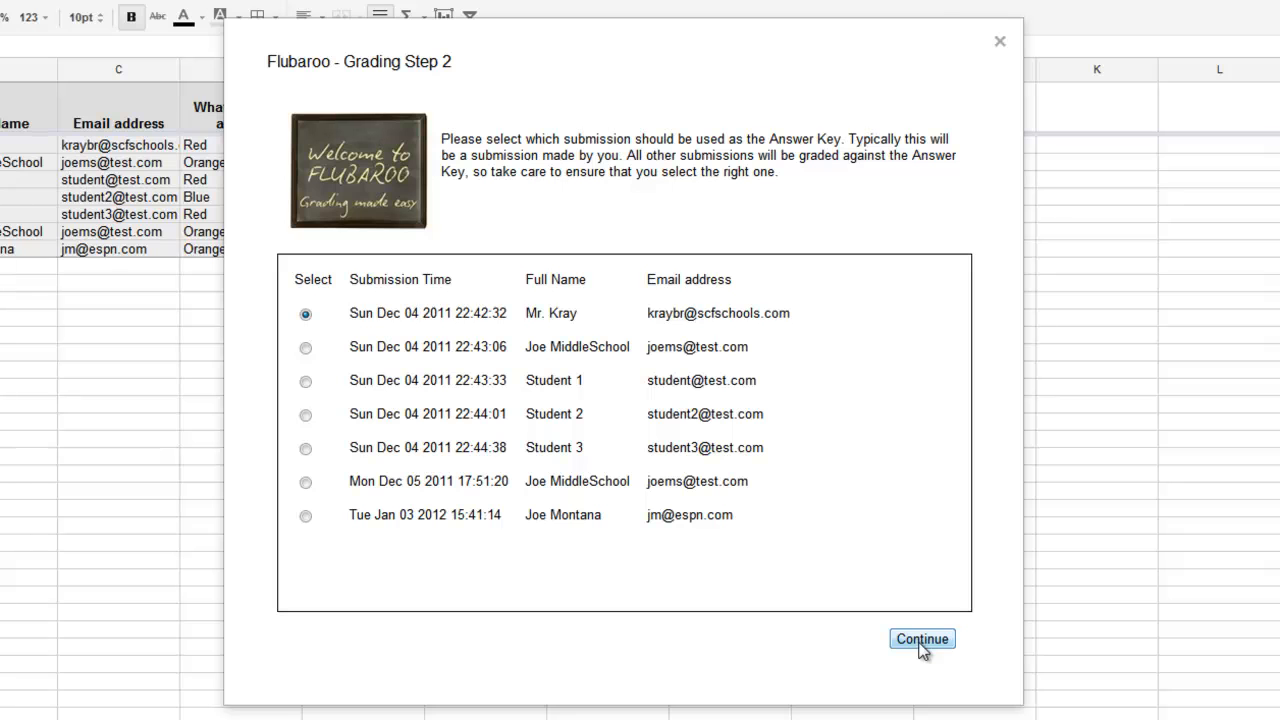
{"action": "left_click", "coordinate": [923, 641]}
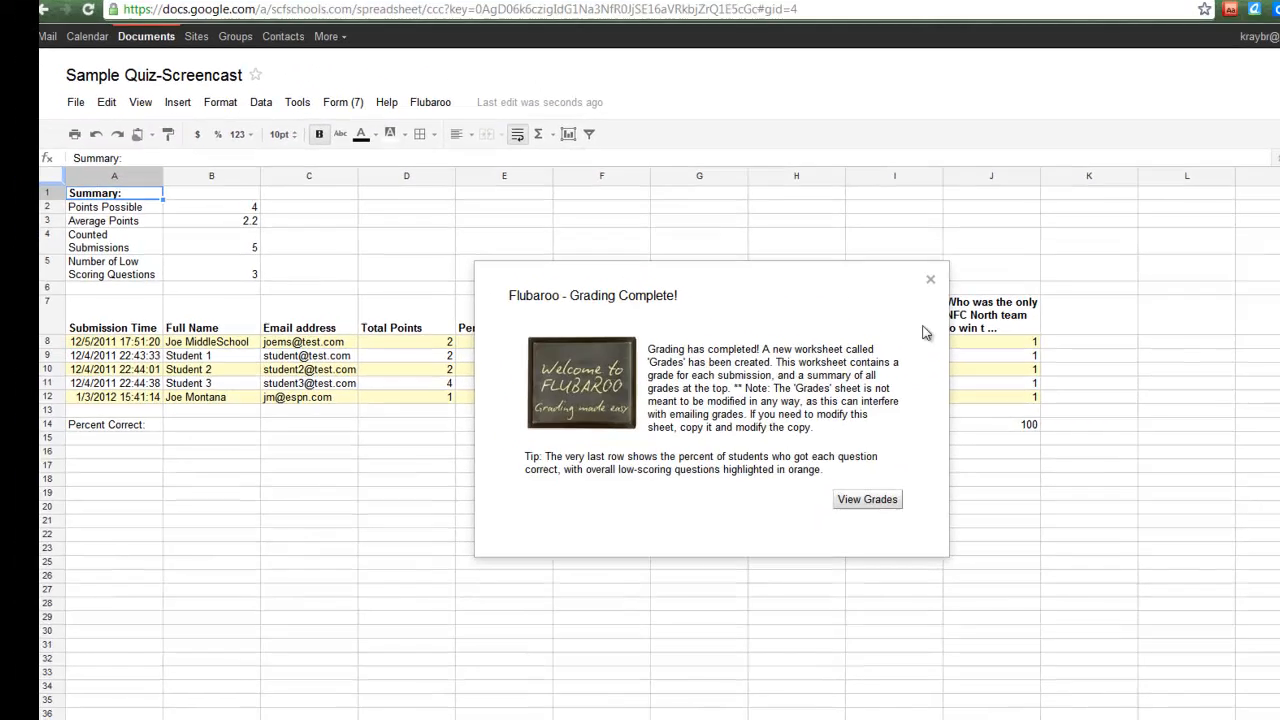
- Dismiss Grading Complete, check the submissions sheet, then select A7:J12 on the Grades sheet
{"action": "left_click", "coordinate": [898, 199]}
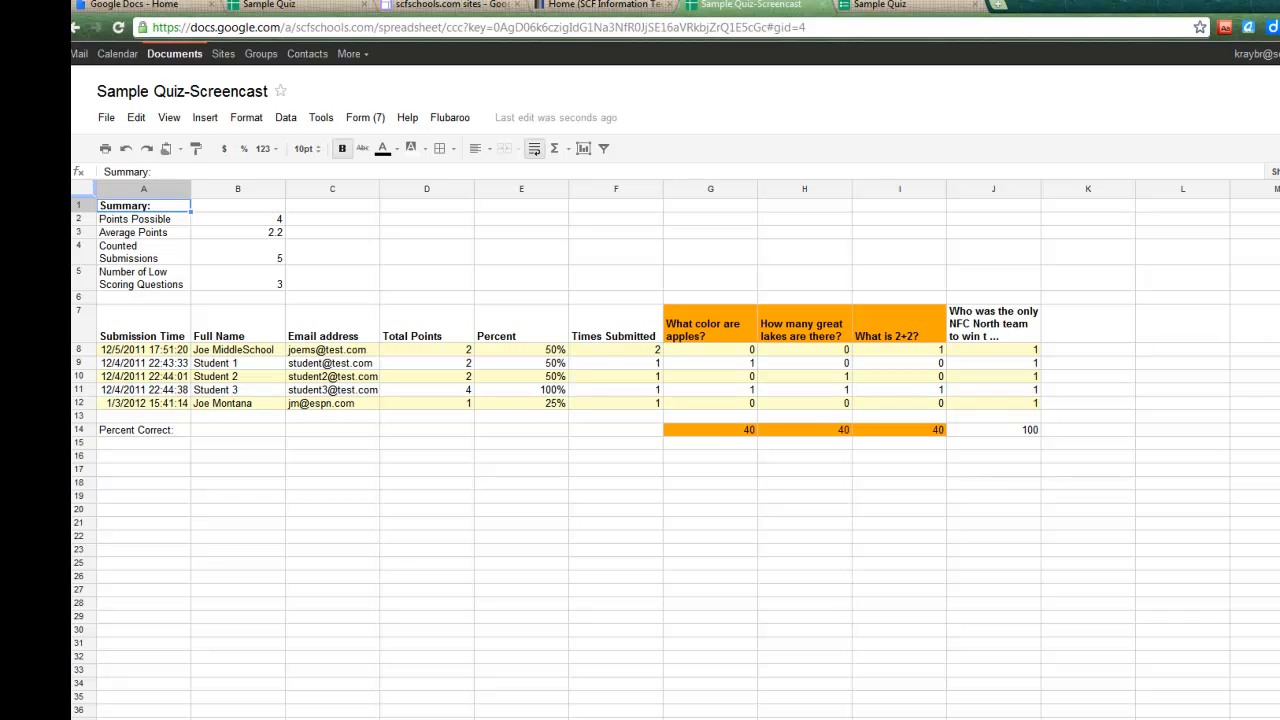
{"action": "left_click", "coordinate": [160, 719]}
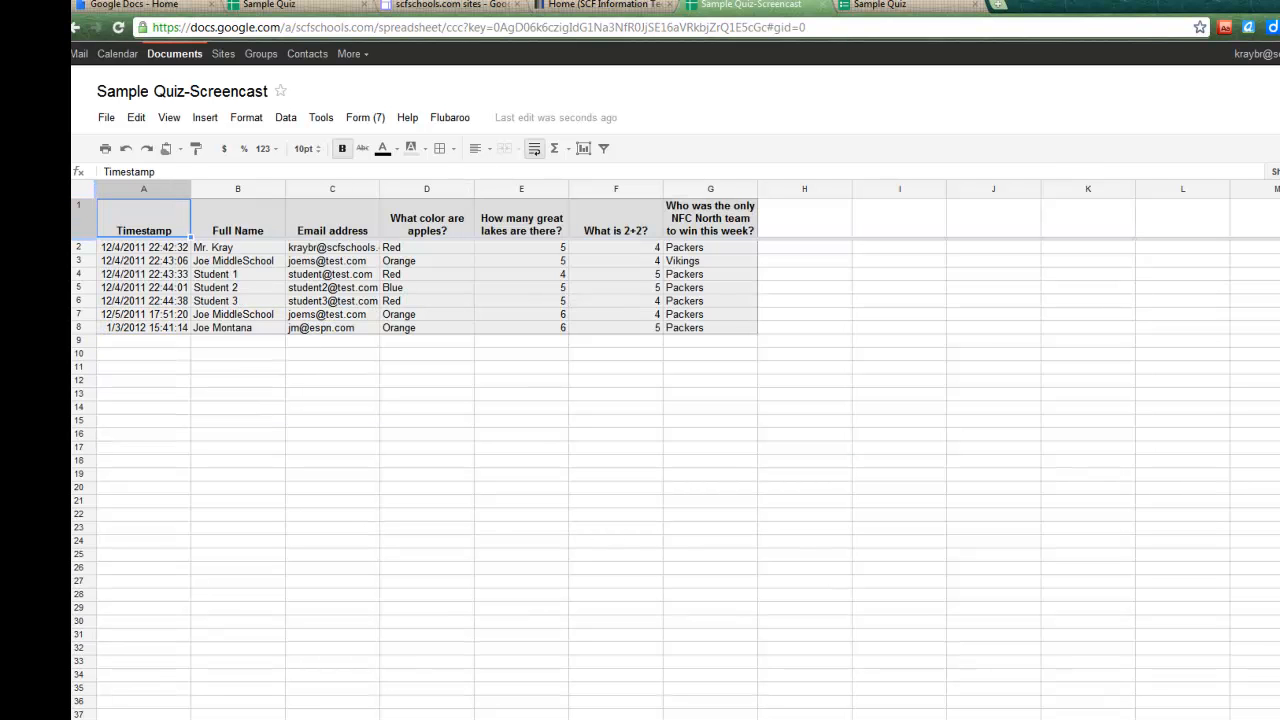
{"action": "left_click", "coordinate": [262, 719]}
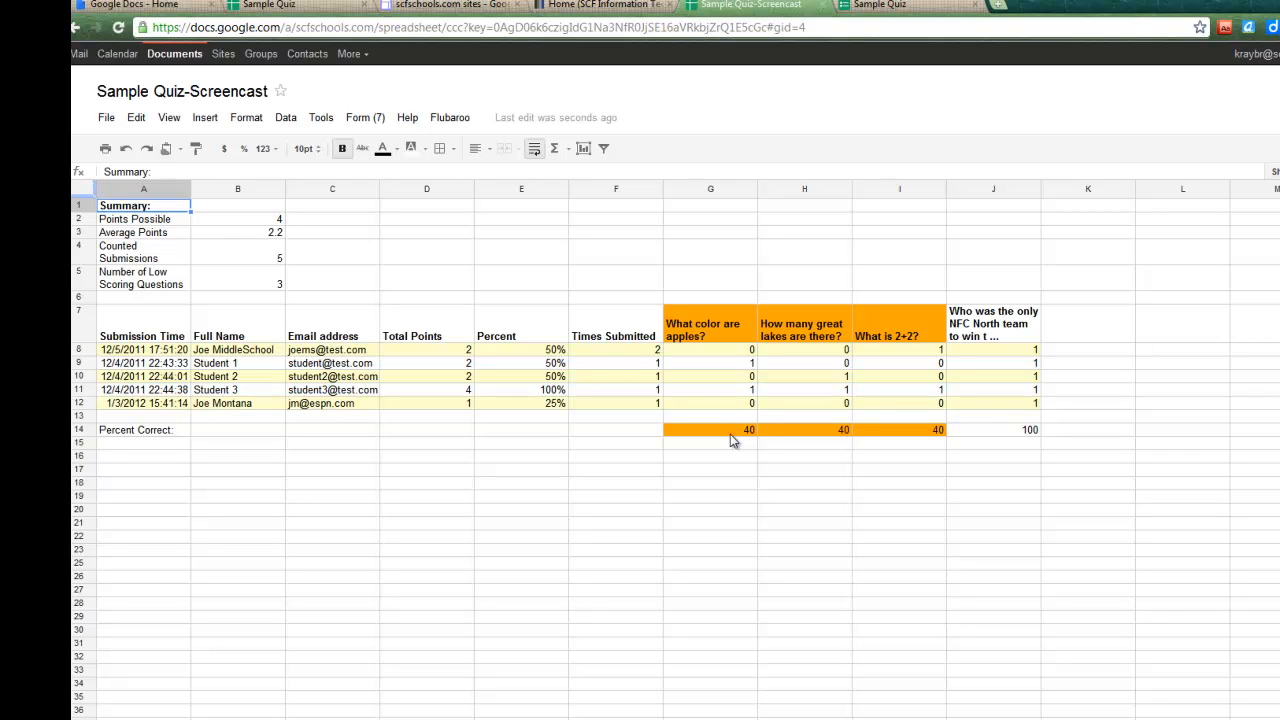
{"action": "left_click_drag", "start_coordinate": [160, 338], "coordinate": [1015, 413]}
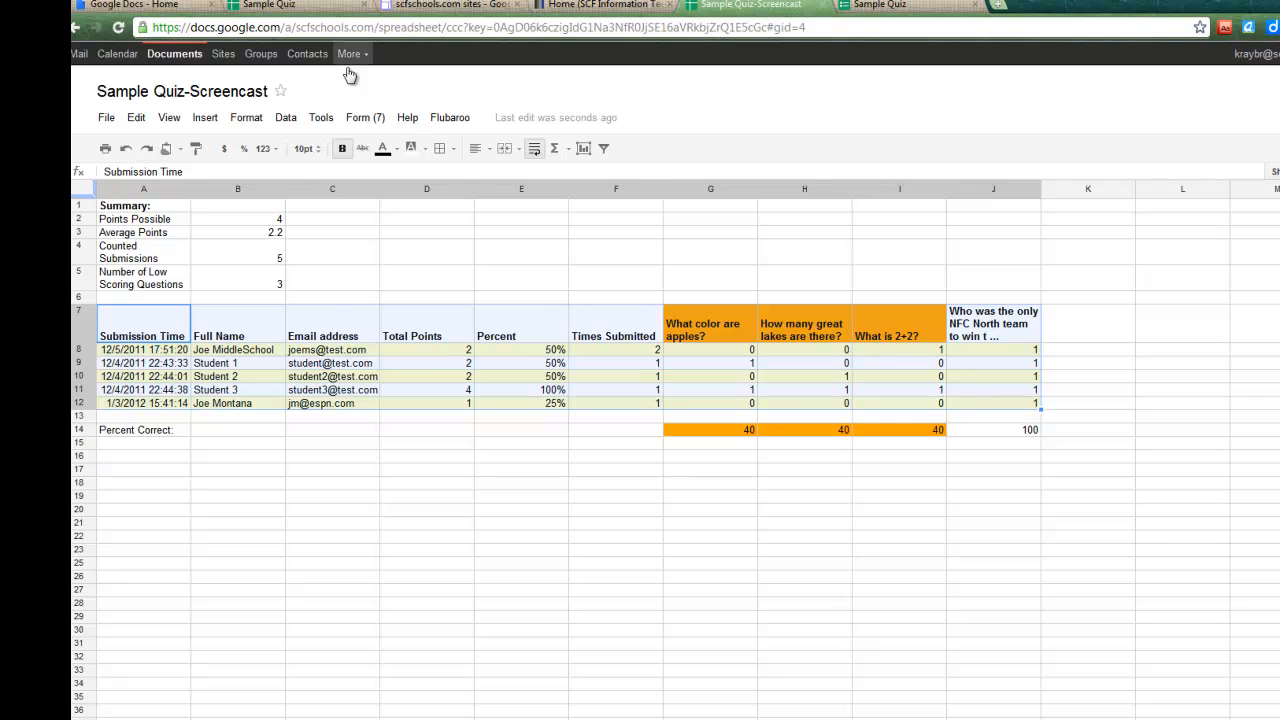
- Sort A7:J12 by Email address A→Z with a header row, then deselect the table
{"action": "left_click", "coordinate": [321, 117]}
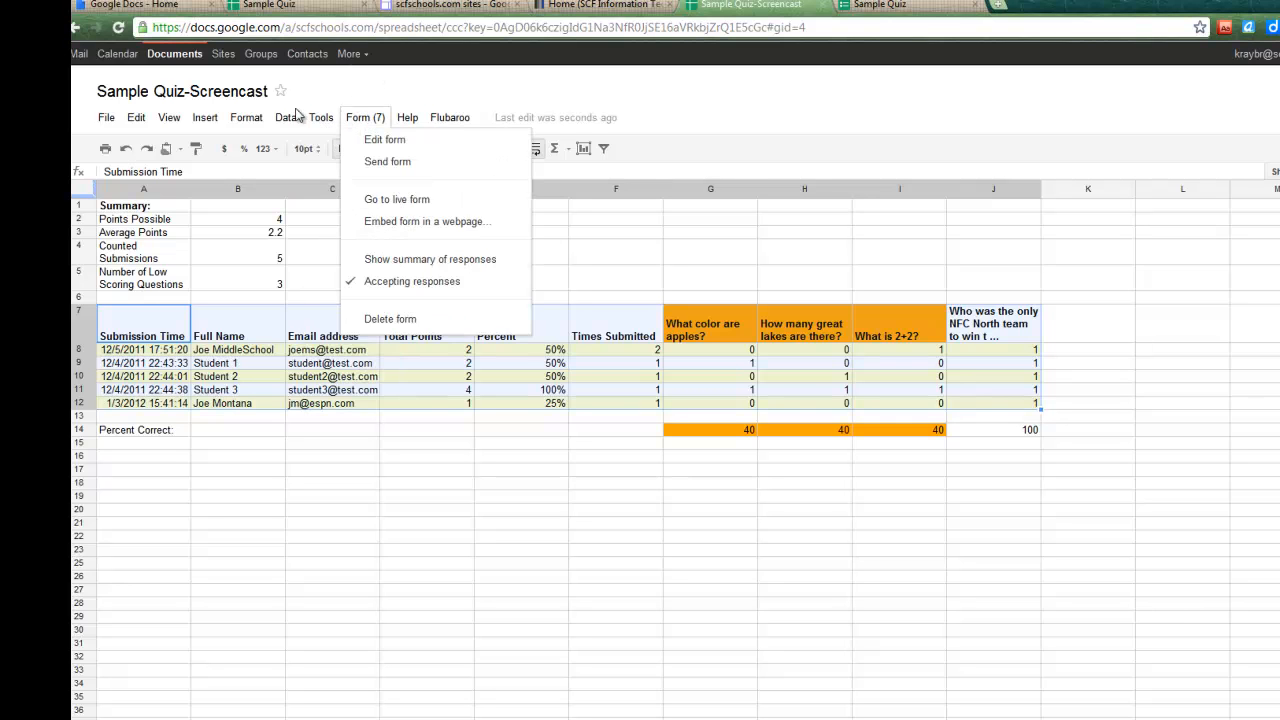
{"action": "mouse_move", "coordinate": [286, 118]}
{"action": "left_click", "coordinate": [314, 263]}
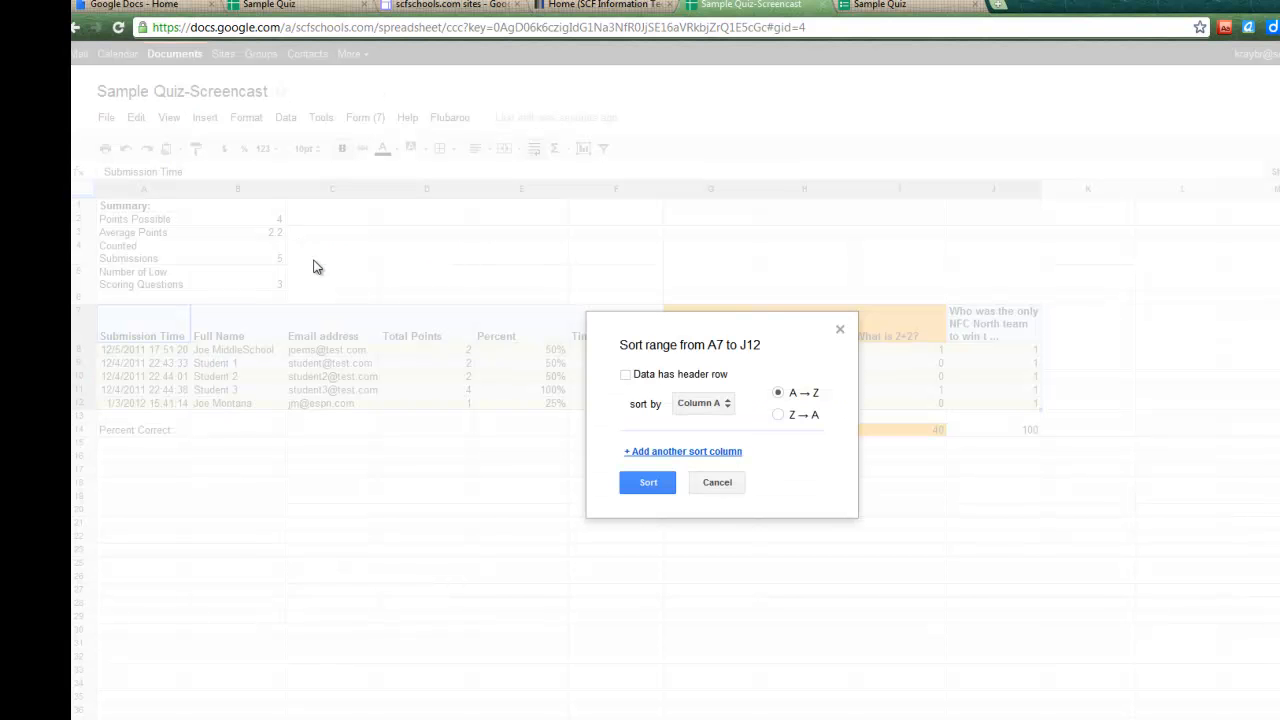
{"action": "left_click", "coordinate": [652, 374]}
{"action": "left_click", "coordinate": [712, 404]}
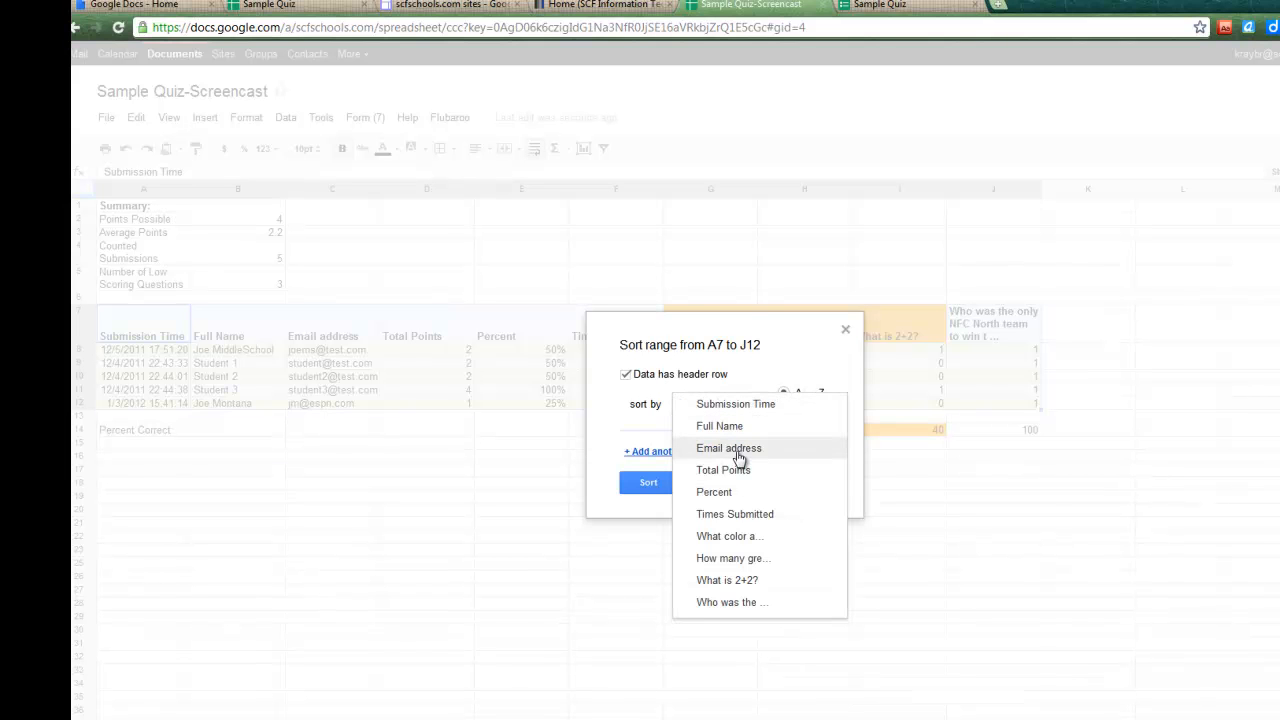
{"action": "left_click", "coordinate": [735, 450]}
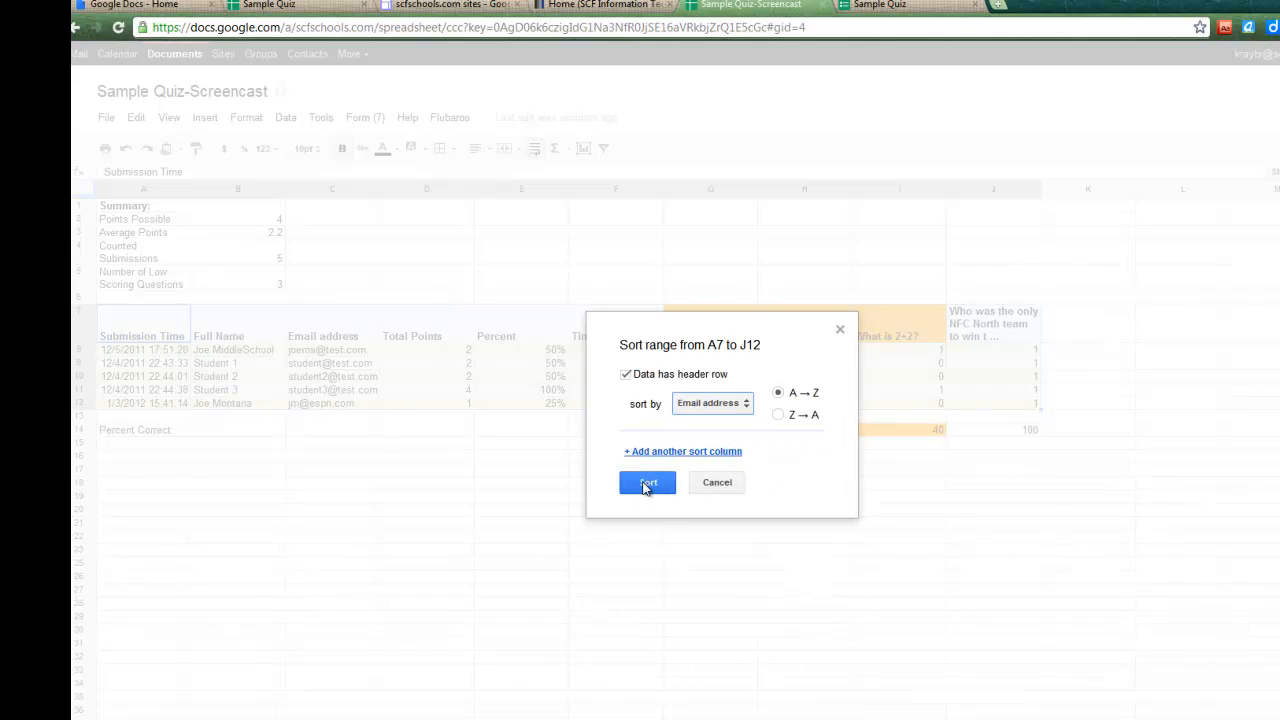
{"action": "left_click", "coordinate": [644, 484]}
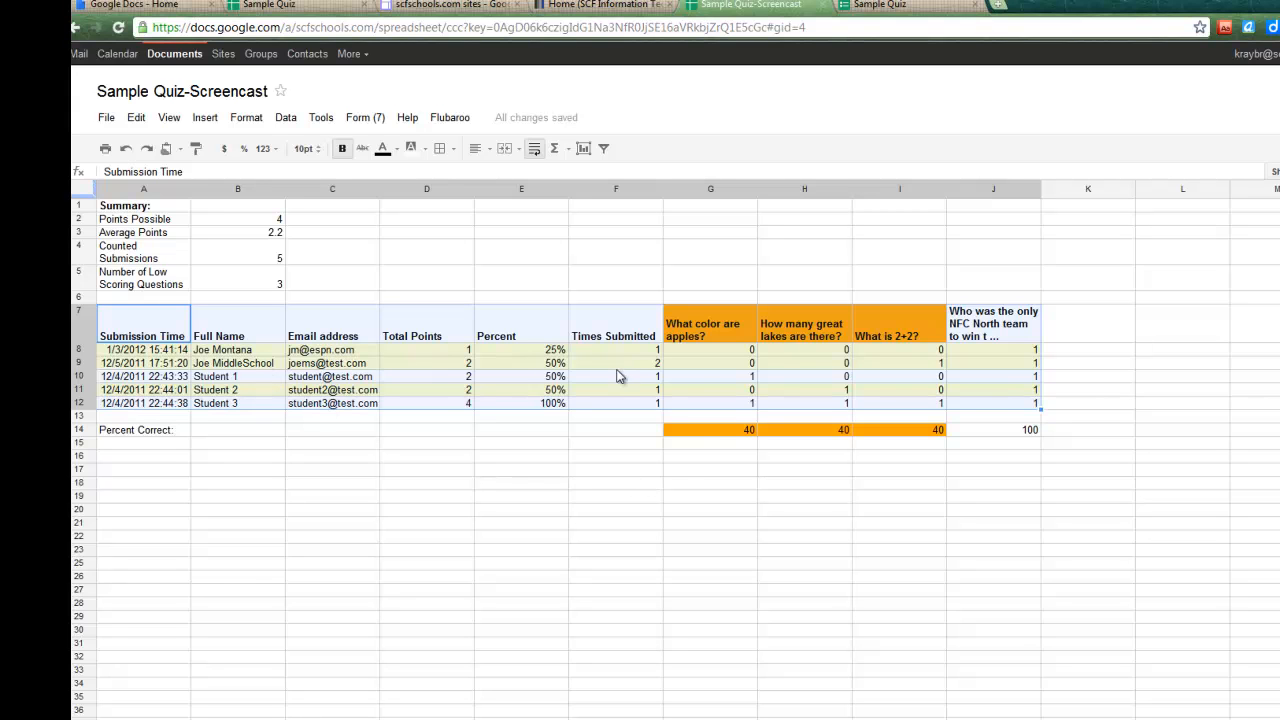
{"action": "left_click", "coordinate": [565, 446]}
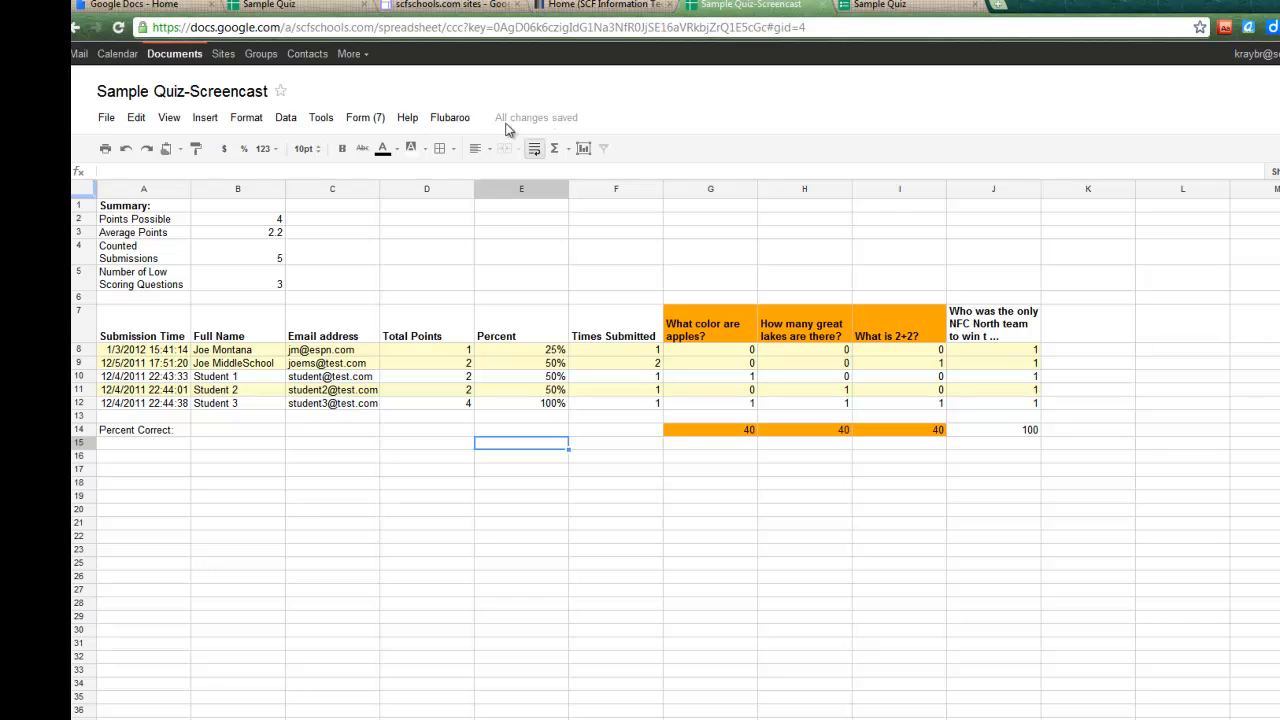
- Email grades to students, choosing the Email address question as the recipient source
{"action": "left_click", "coordinate": [450, 118]}
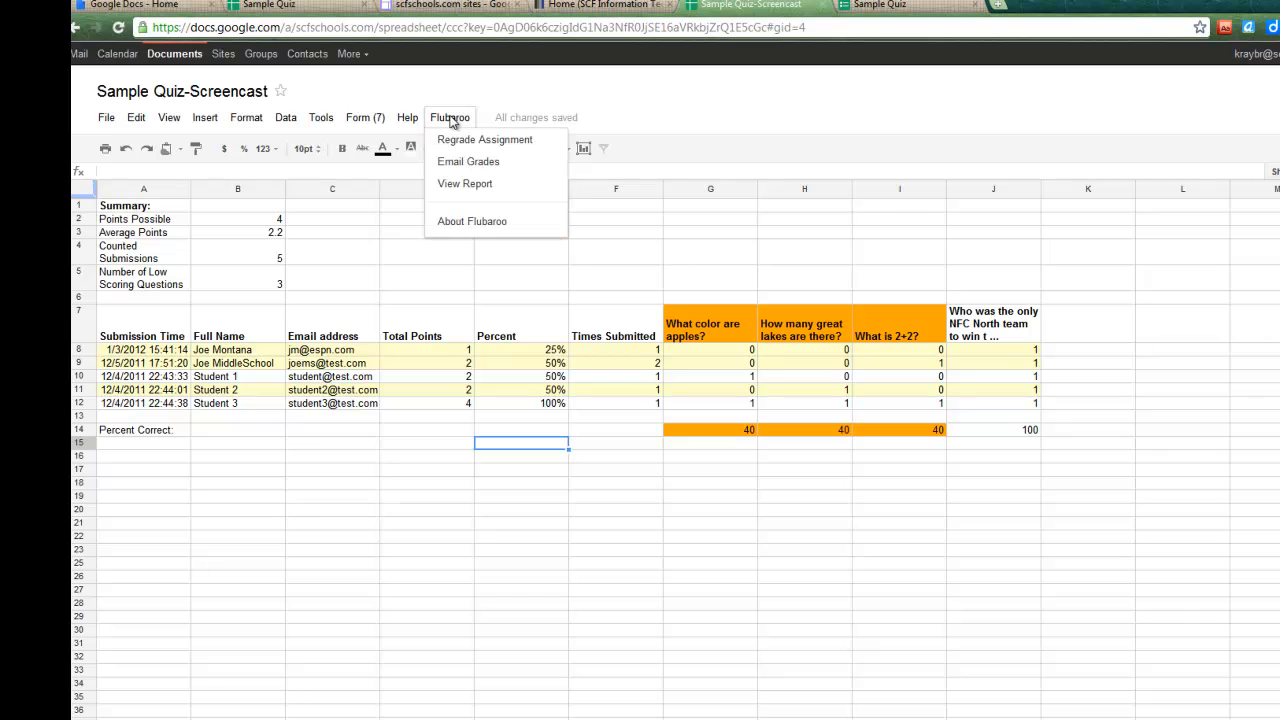
{"action": "left_click", "coordinate": [465, 165]}
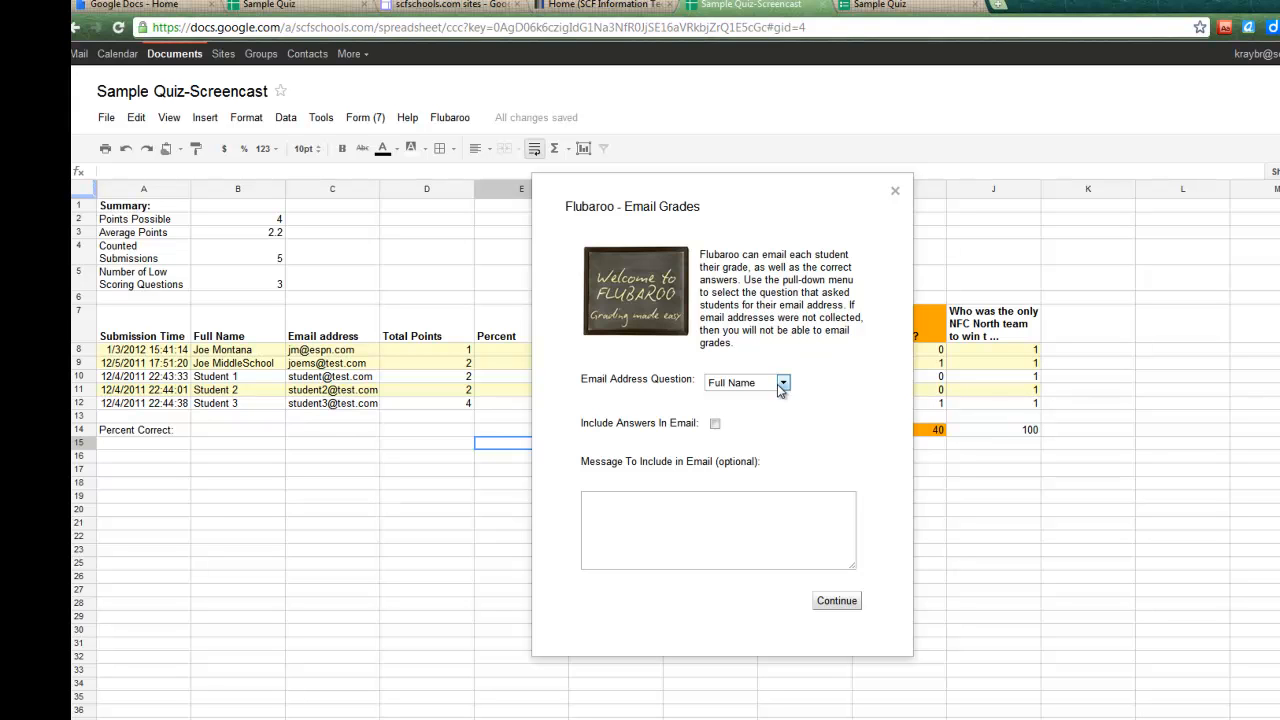
{"action": "left_click", "coordinate": [782, 383]}
{"action": "left_click", "coordinate": [768, 414]}
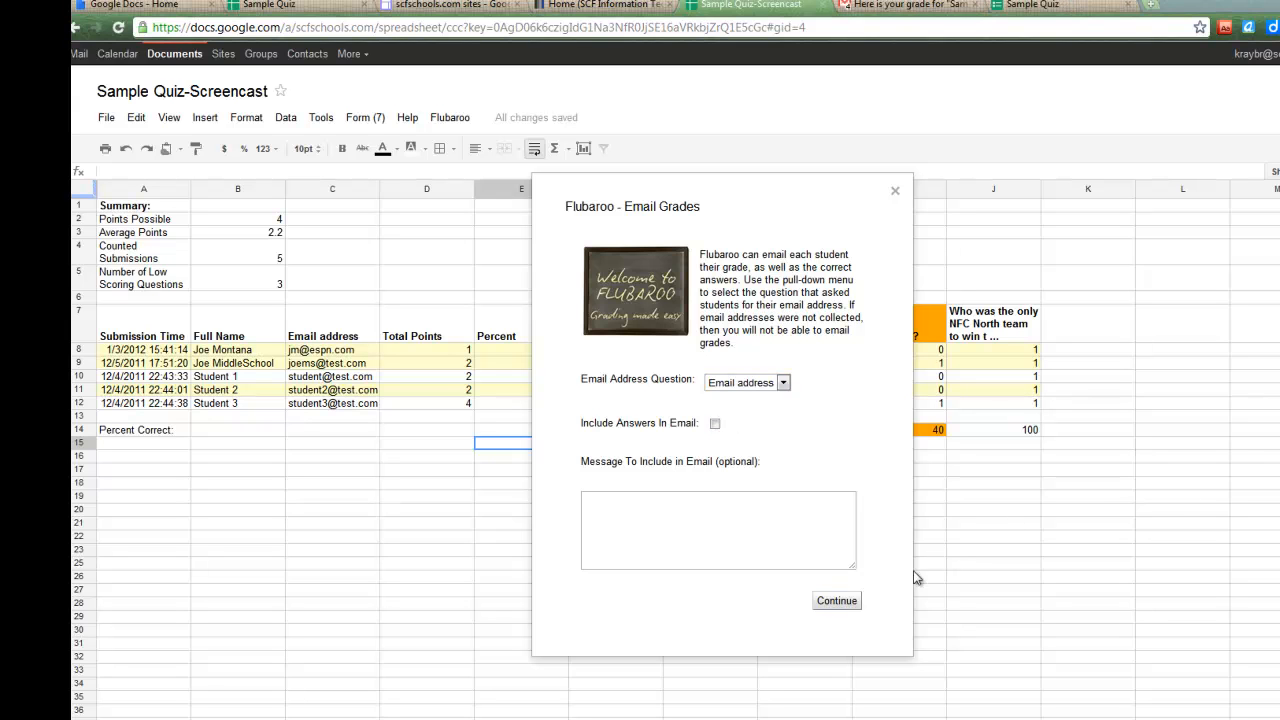
{"action": "left_click", "coordinate": [896, 195]}
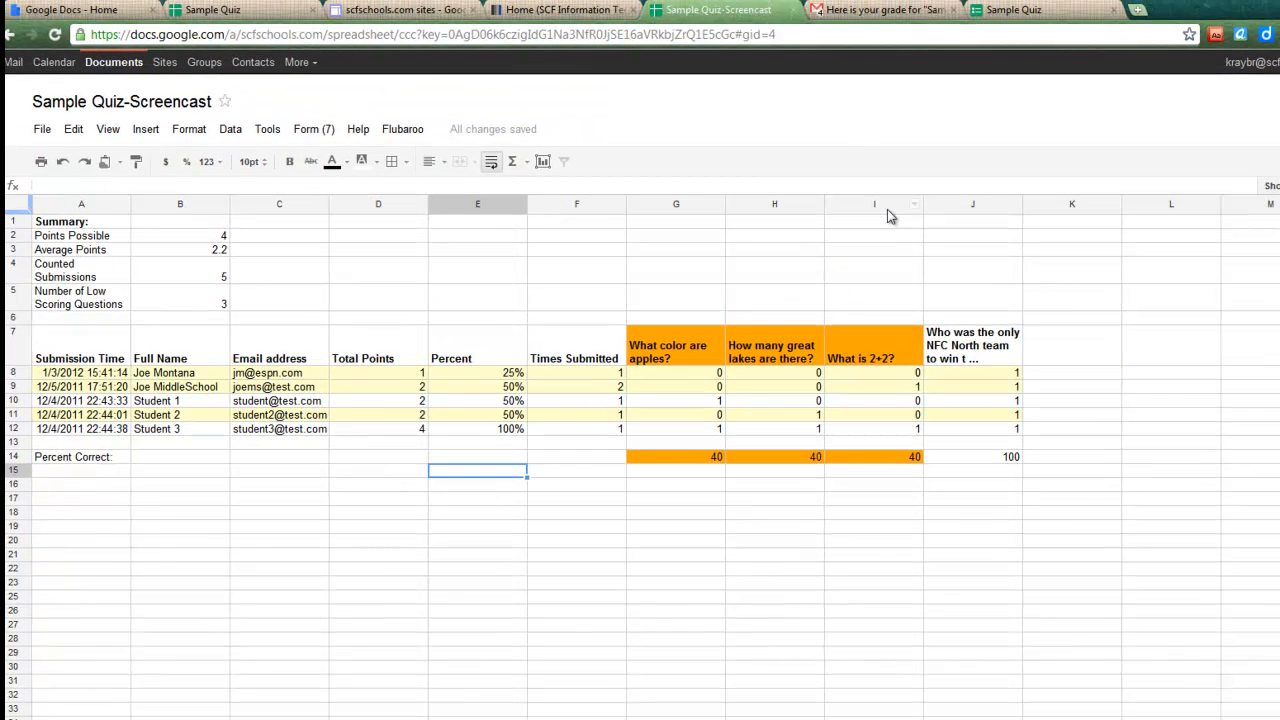
{"action": "left_click", "coordinate": [404, 133]}
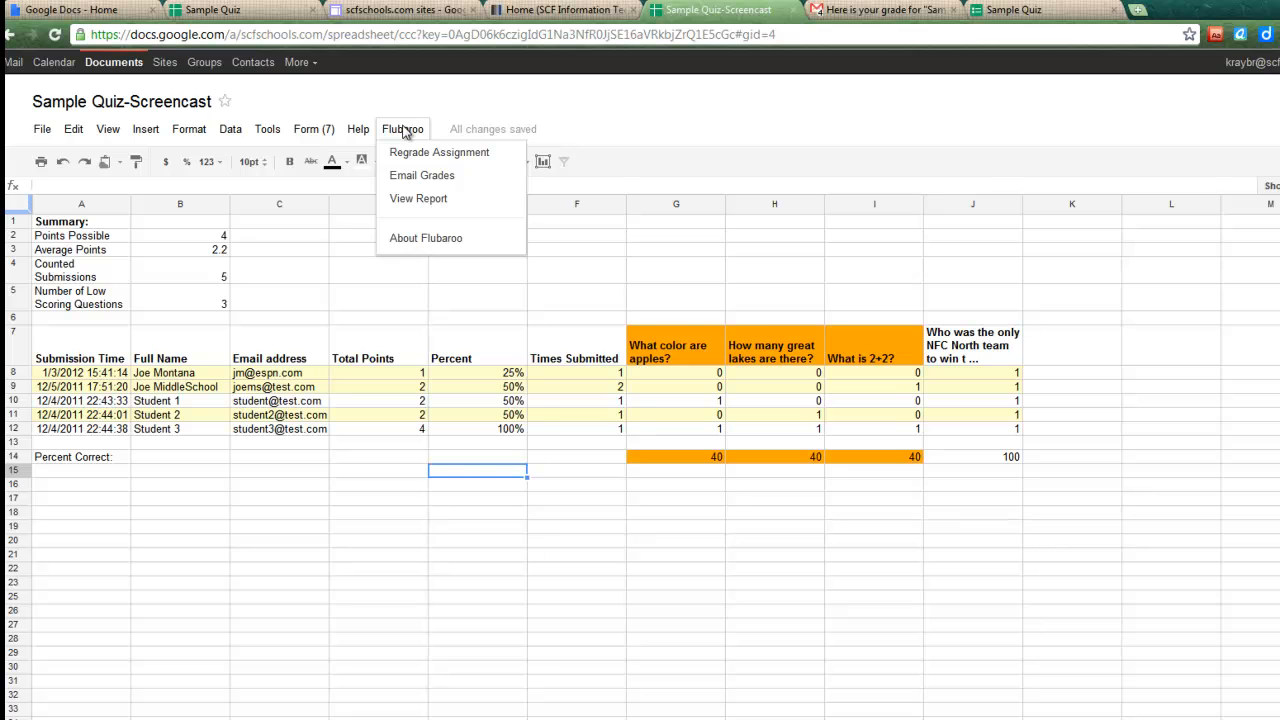
{"action": "left_click", "coordinate": [420, 200]}
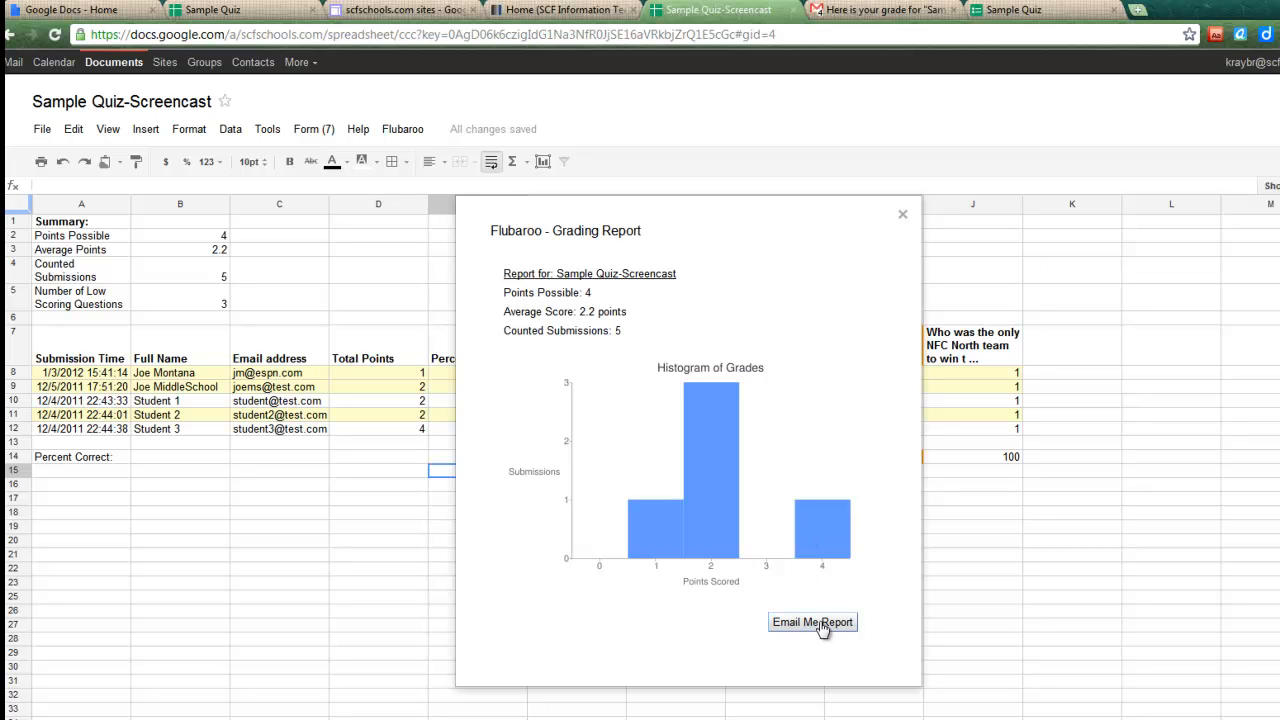
{"action": "left_click", "coordinate": [903, 216]}
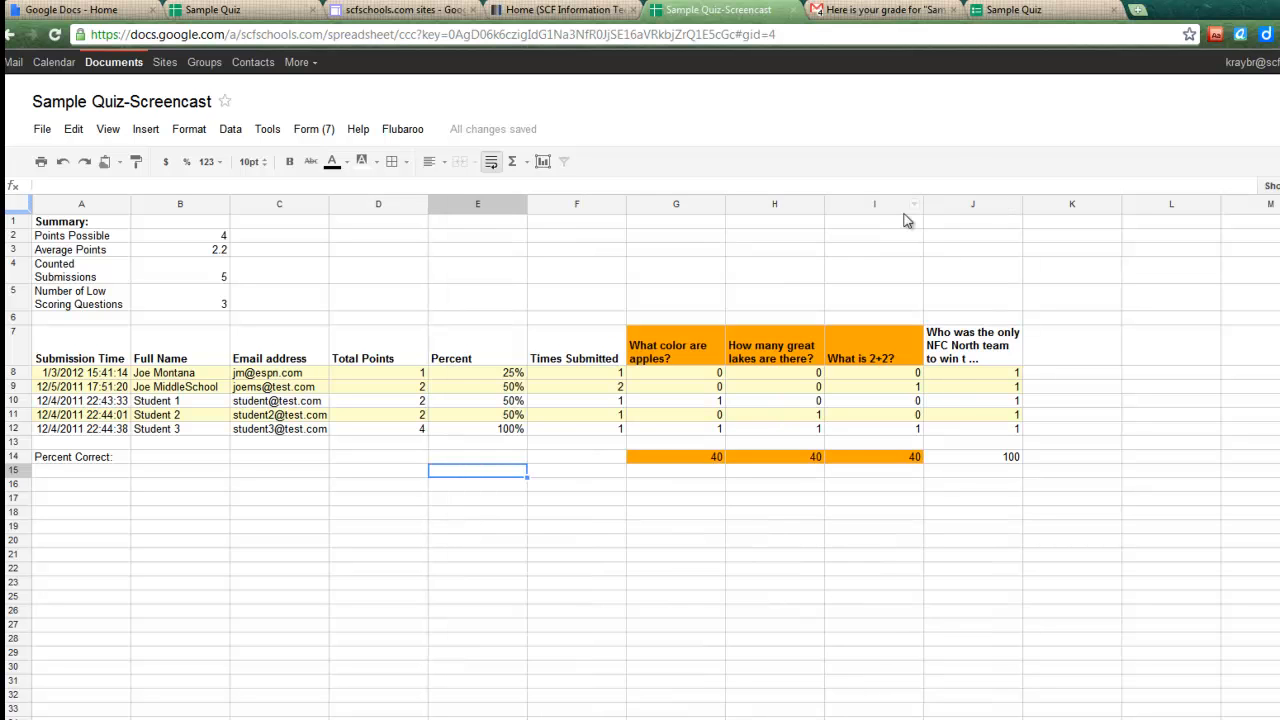